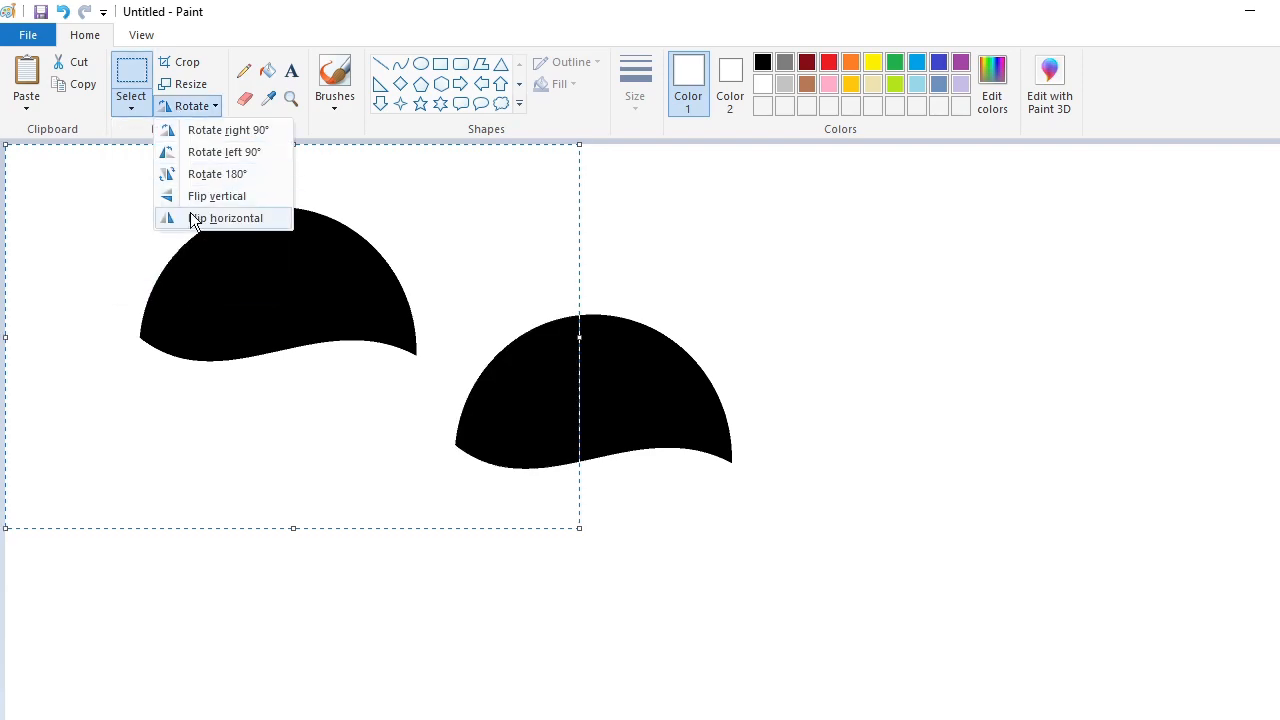
Step: Place the flipped half-circle directly beneath the other half, aligning their sides and leaving a narrow wavy white band between them
left_click_drag(254, 297, 551, 456)
key("Up")
key("Up")
key("Up")
key("Up")
key("Up")
key("Up")
key("Up")
key("Up")
key("Up")
key("Up")
key("Up")
key("Up")
key("Up")
key("Up")
key("Up")
key("Up")
key("Up")
key("Up")
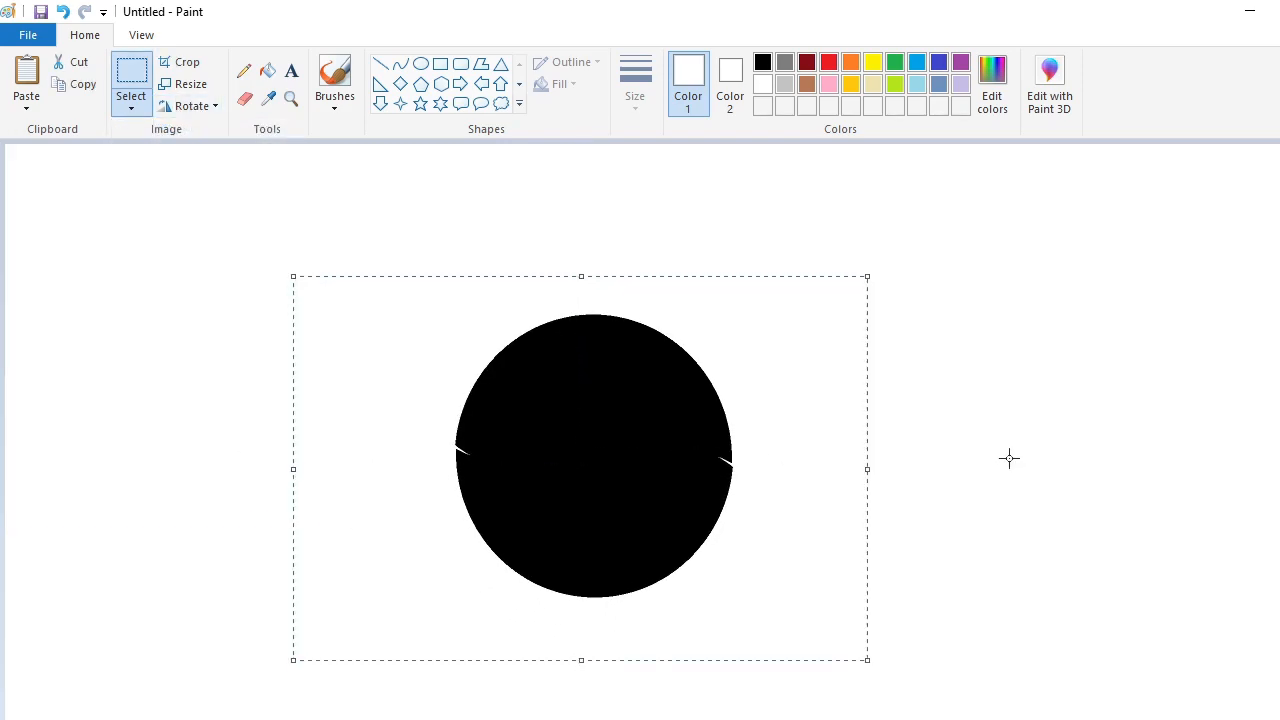
key("Down")
key("Down")
key("Down")
key("Down")
key("Down")
key("Down")
key("Down")
key("Down")
key("Down")
key("Down")
key("Down")
key("Down")
key("Down")
key("Down")
key("Down")
key("Down")
key("Down")
key("Down")
key("Down")
key("Down")
key("Down")
key("Down")
key("Down")
key("Down")
key("Down")
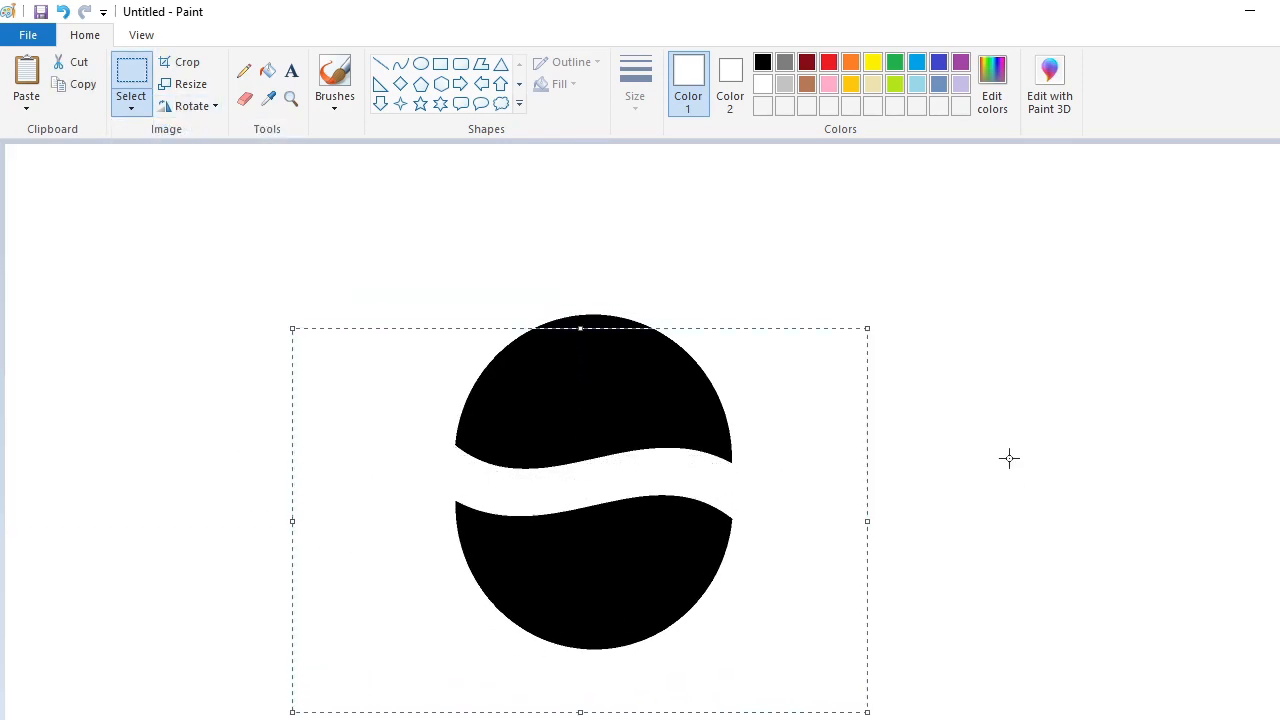
key("Up")
key("Up")
key("Up")
key("Up")
key("Up")
key("Up")
key("Up")
key("Up")
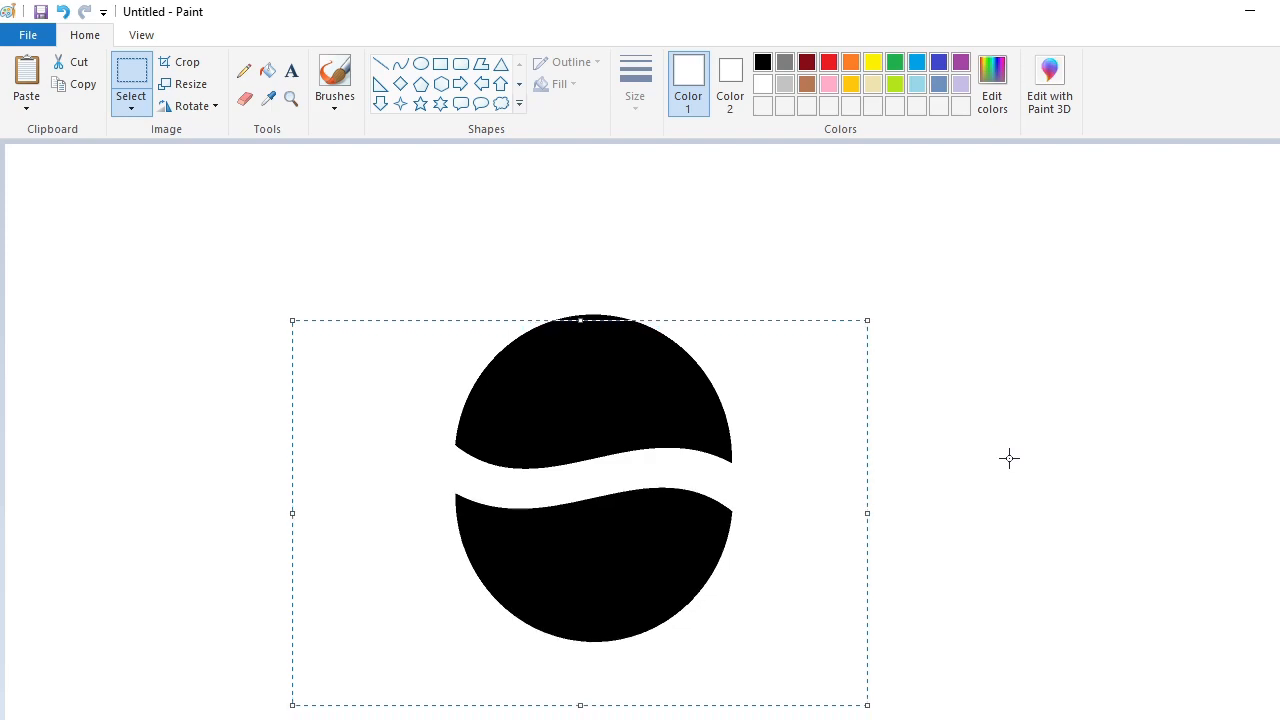
left_click(1009, 458)
Step: Add the text PEPSI in black above the circle, using the ! PEPSI ! font at size 150
left_click(291, 70)
left_click(164, 337)
left_click(242, 69)
left_click(150, 89)
left_click(452, 65)
type("PEP")
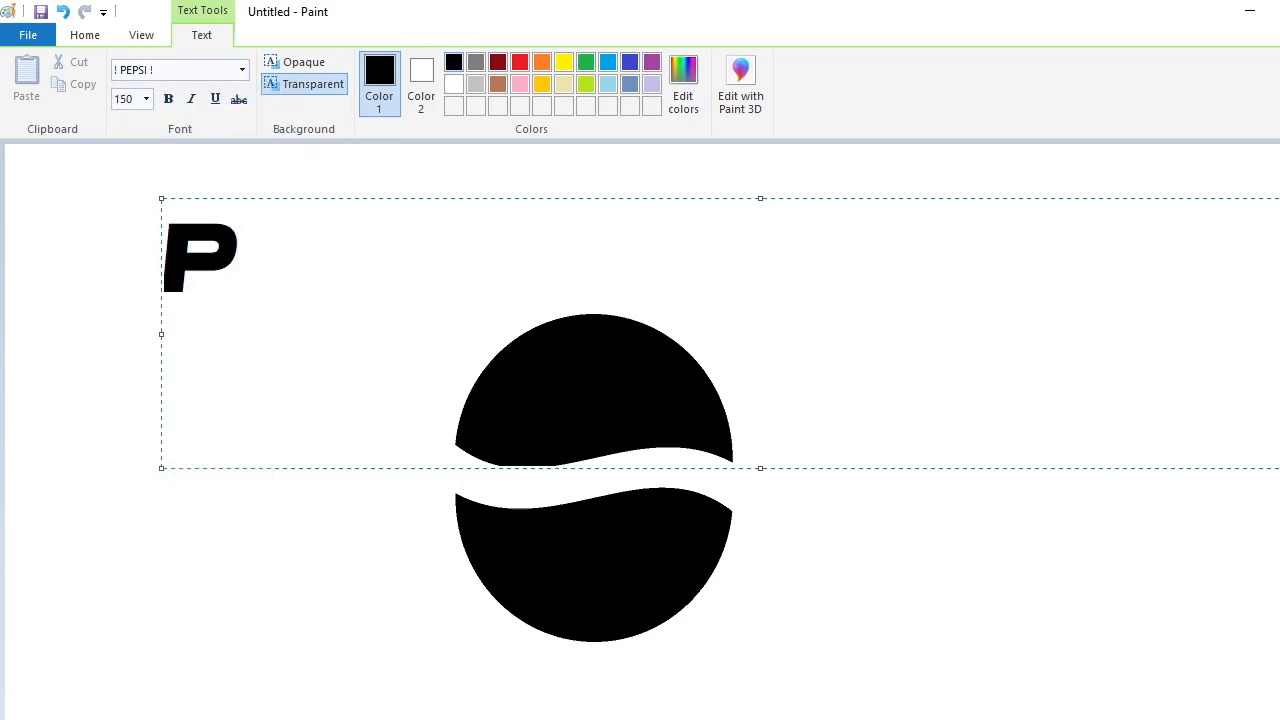
type("SI")
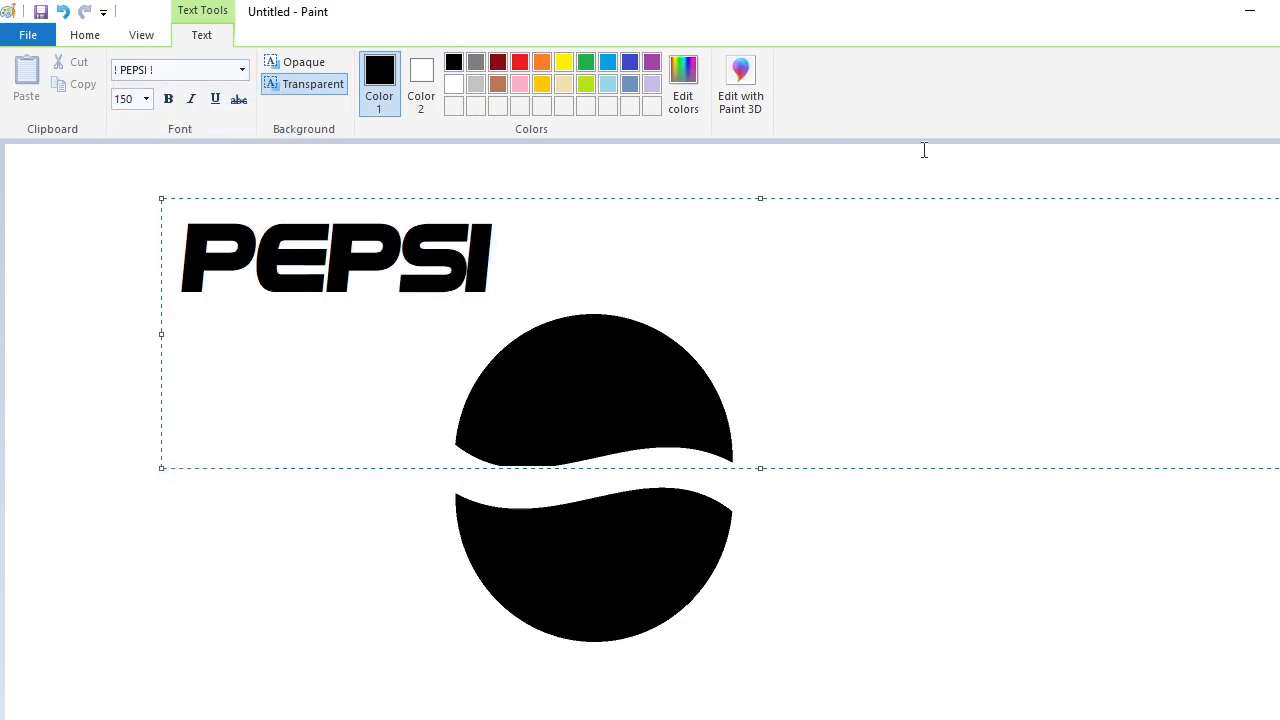
Step: Adjust the text box edges to move the word over the circle, and colour the PEPSI text purple
left_click_drag(761, 468, 761, 545)
left_click_drag(760, 198, 765, 289)
left_click_drag(152, 412, 261, 417)
key("ctrl+a")
left_click(652, 61)
Step: Set the PEPSI text size to 200 and raise the upper edge of its text box
left_click(147, 100)
type("200")
key("Return")
left_click(745, 352)
left_click_drag(811, 289, 801, 241)
Step: Set the PEPSI text size to 250 and extend its text box further left
key("ctrl+a")
left_click(146, 98)
type("250")
key("Return")
left_click_drag(261, 397, 199, 397)
Step: Try the PEPSI text at size 220
key("ctrl+a")
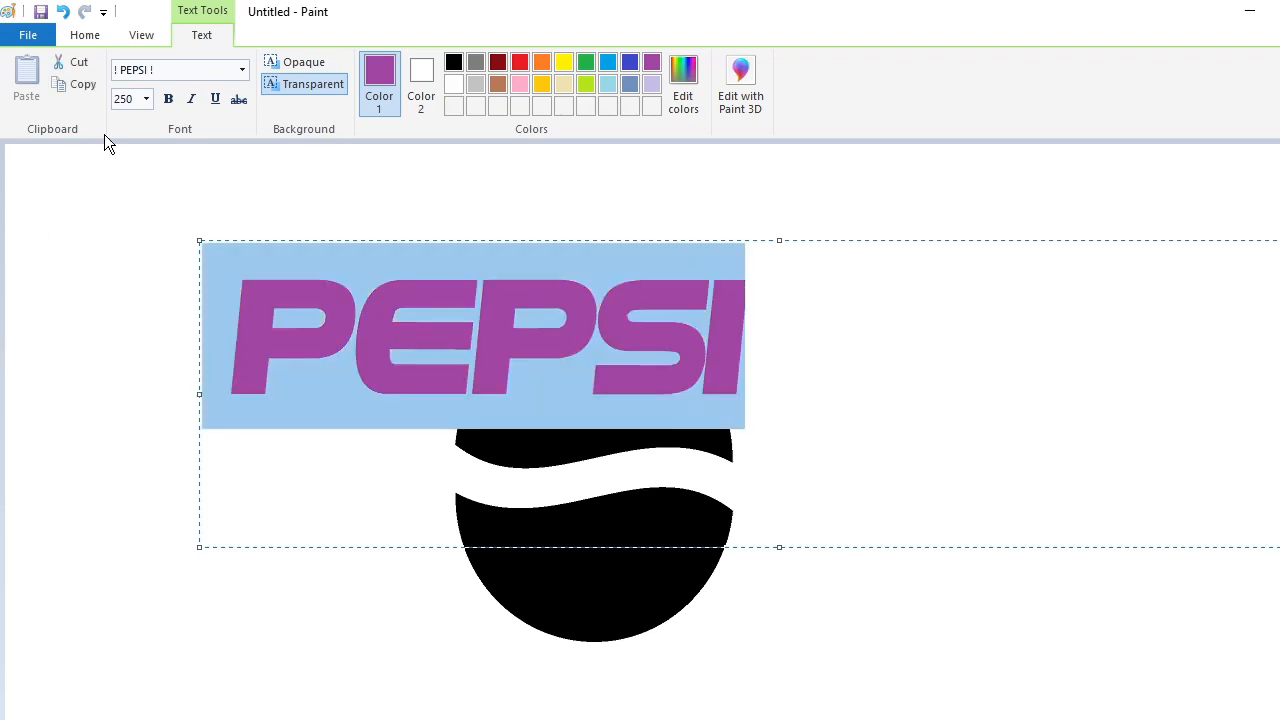
left_click(146, 98)
type("220")
key("Return")
Step: Set the PEPSI text size to 270 and place the word just above the black circle
left_click(146, 98)
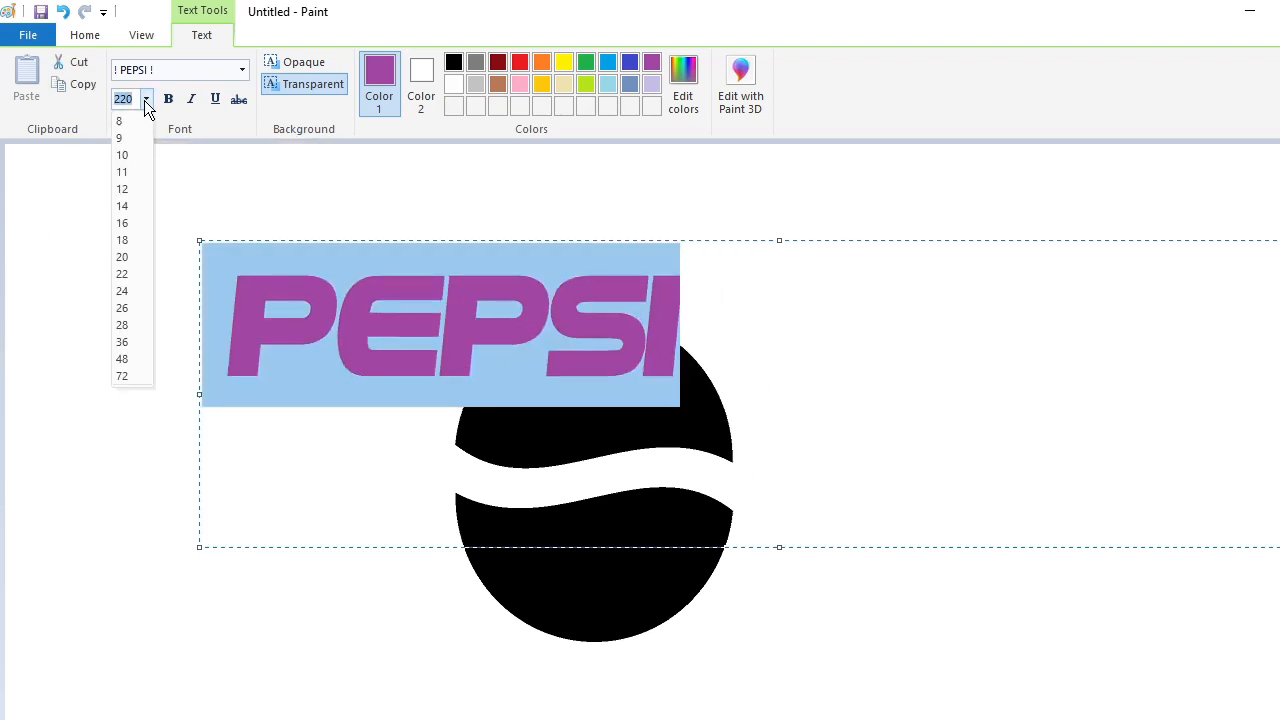
type("270")
key("Return")
left_click(735, 327)
left_click_drag(199, 393, 161, 393)
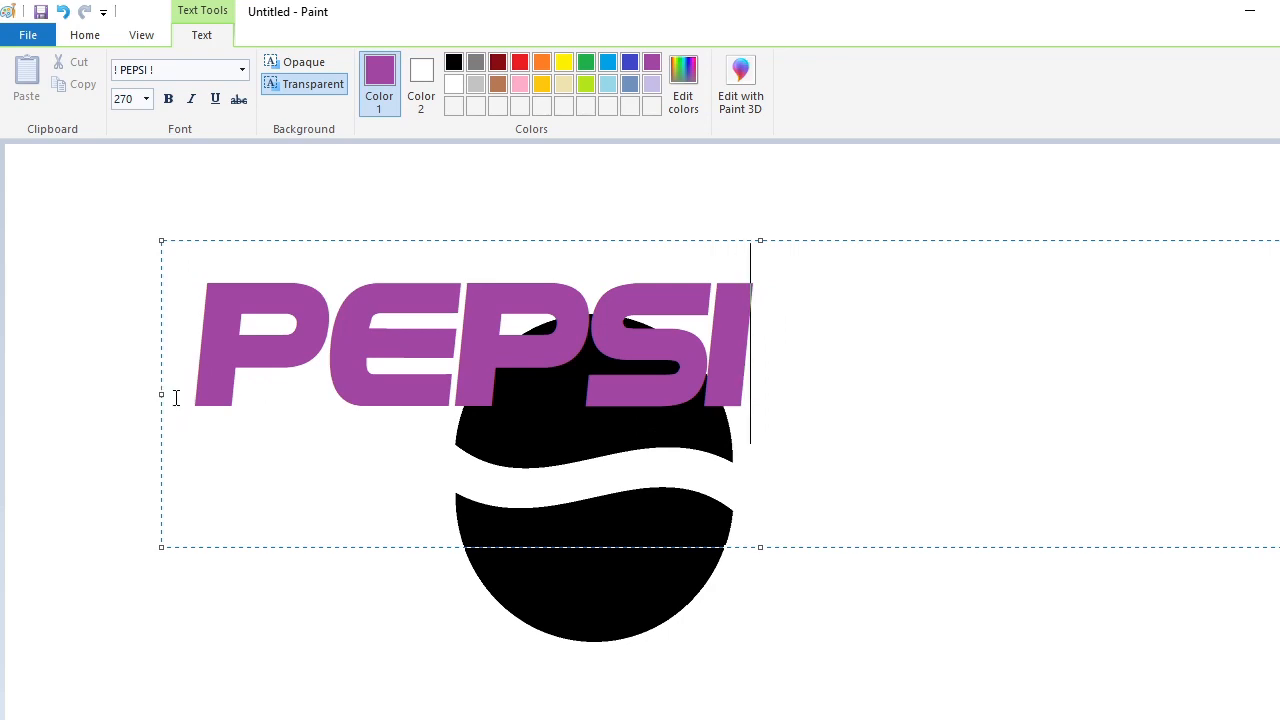
left_click_drag(762, 240, 772, 139)
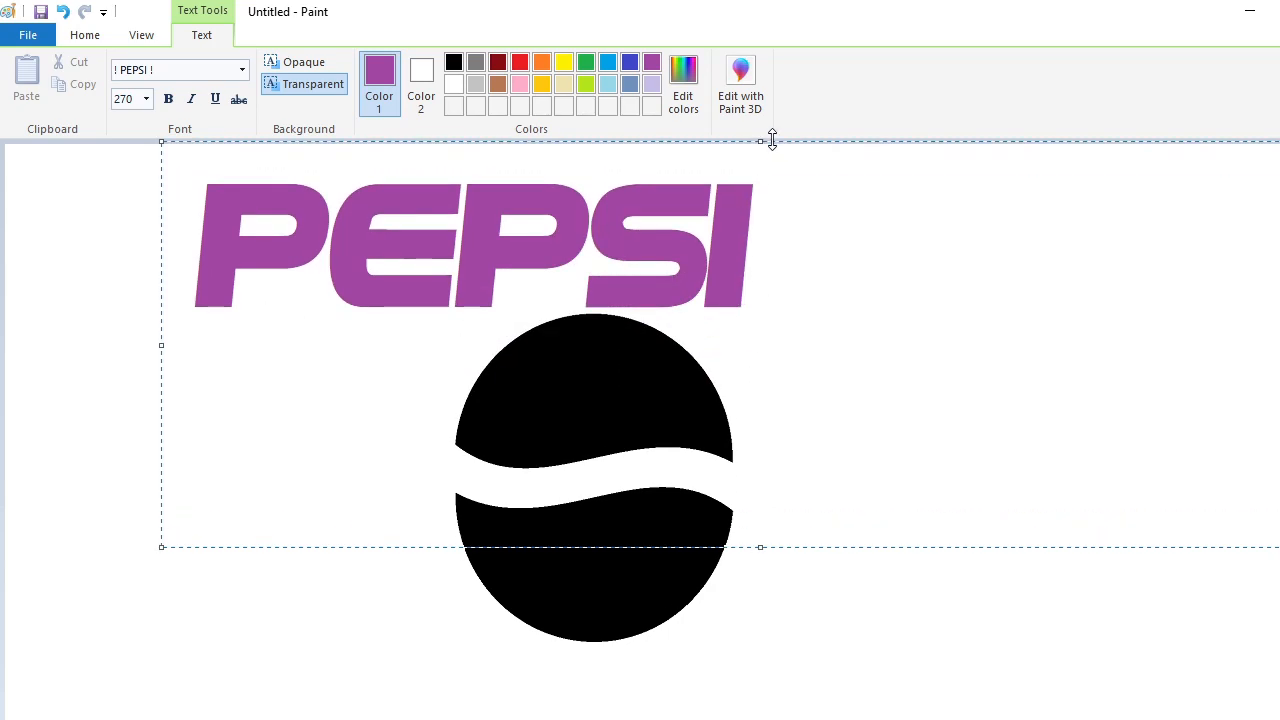
left_click(757, 600)
Step: Move the wave-split circle down, clear of the word, by copying it, filling the original with white and pasting the copy lower
left_click(131, 72)
left_click_drag(243, 360, 251, 311)
key("ctrl+c")
left_click(240, 150)
left_click(268, 70)
left_click(763, 84)
left_click(614, 404)
left_click(598, 556)
key("ctrl+v")
left_click_drag(437, 417, 568, 560)
left_click(940, 480)
Step: Set the Line tool's colour to black, test a straight line on the first P and undo it
left_click(268, 70)
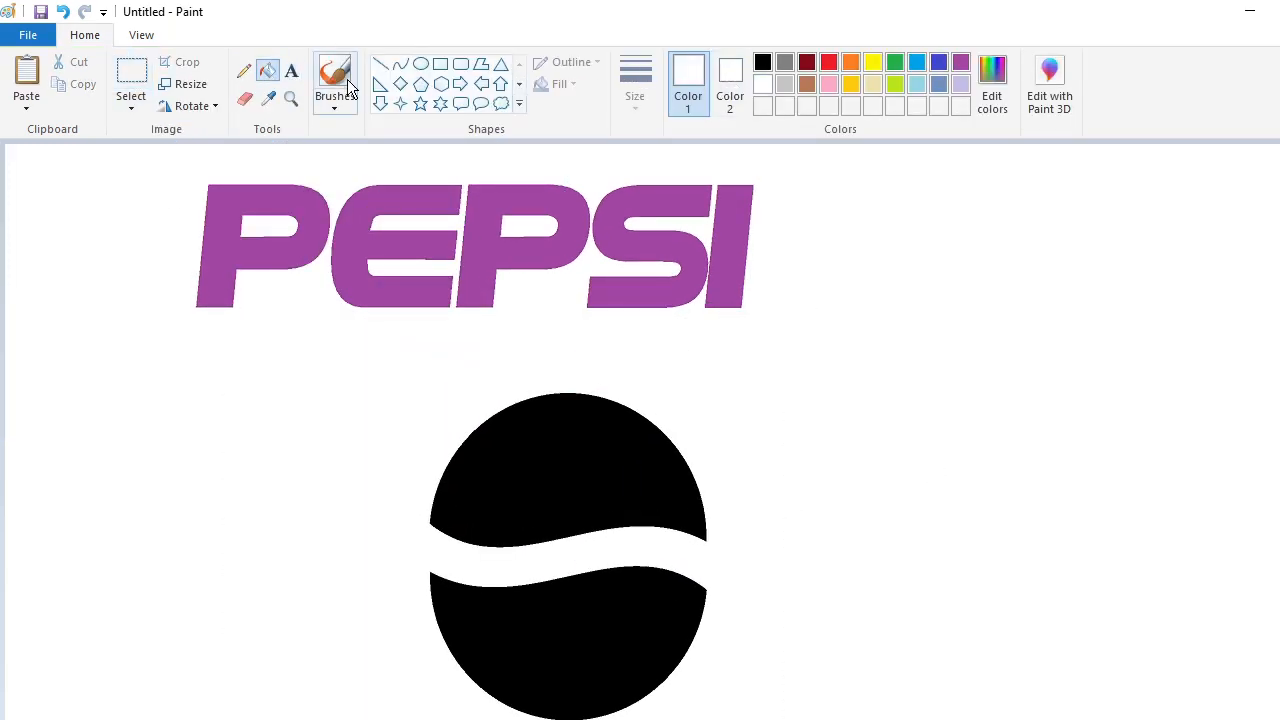
left_click(400, 66)
left_click(381, 63)
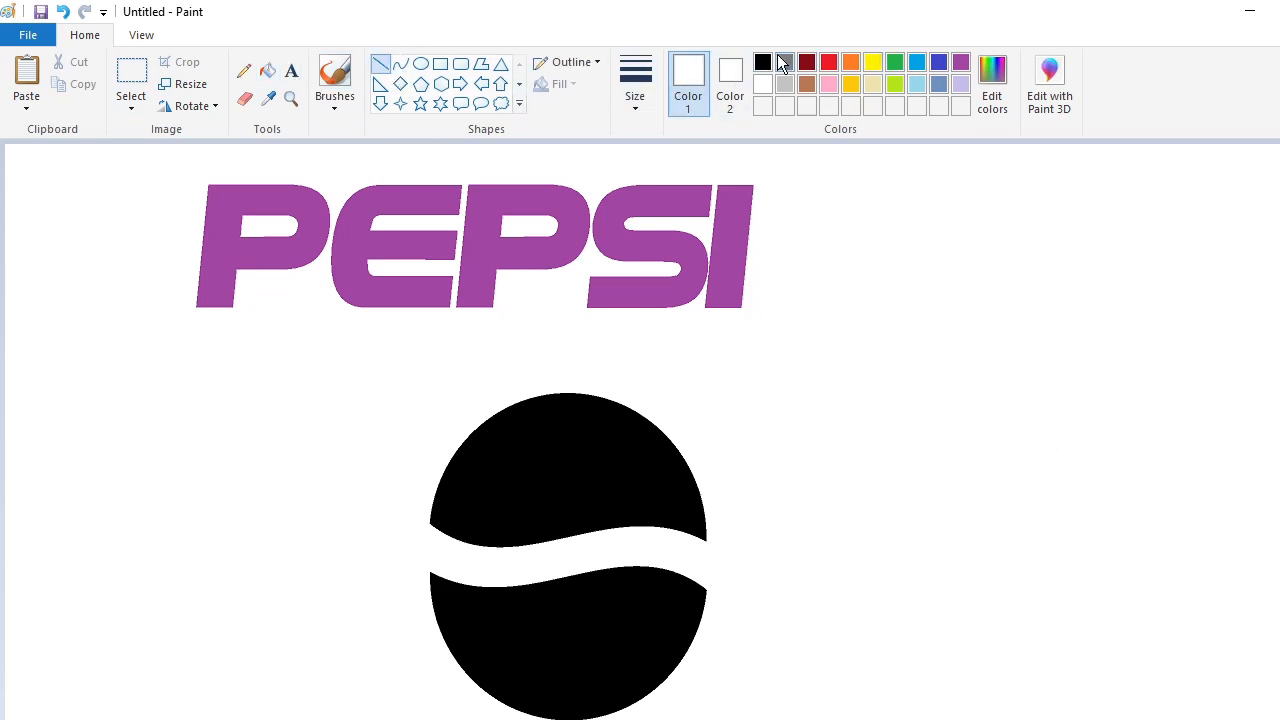
left_click(763, 62)
left_click_drag(211, 194, 211, 303)
key("ctrl+z")
Step: Copy the purple PEPSI word and place a spare copy to the right of the circle
left_click(131, 80)
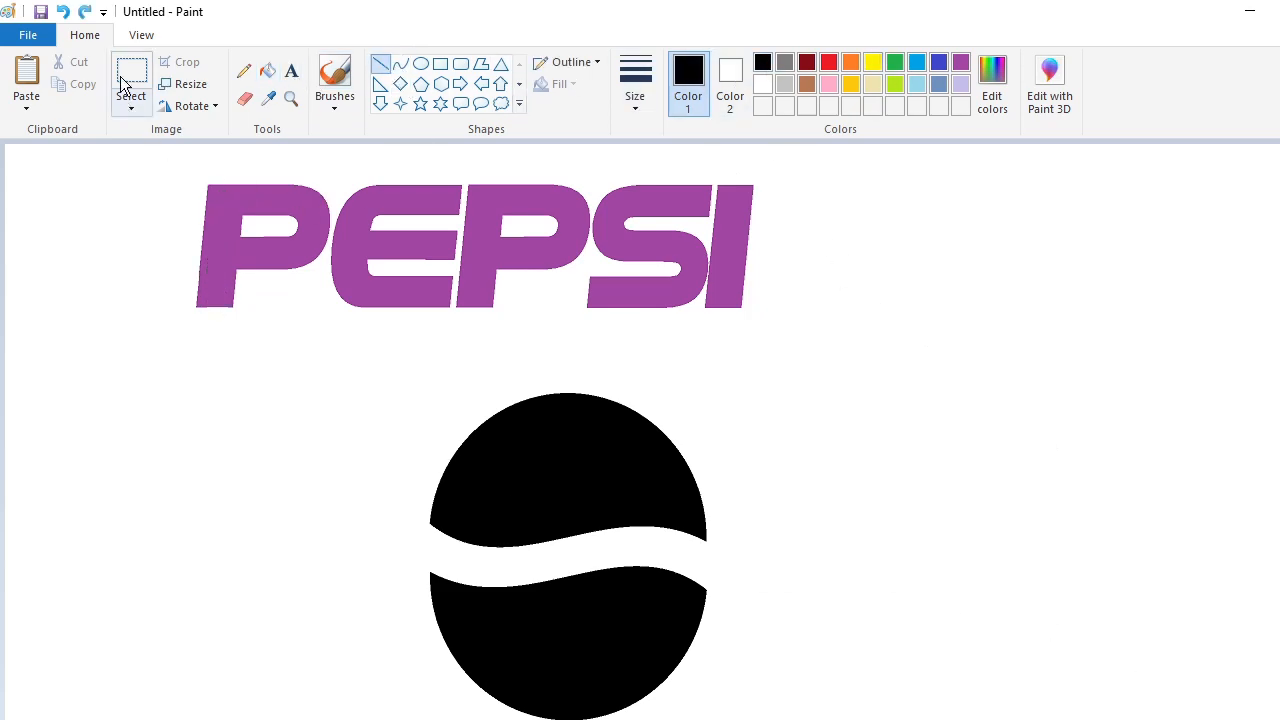
left_click_drag(120, 157, 809, 349)
key("ctrl+c")
key("ctrl+v")
left_click_drag(323, 229, 1009, 432)
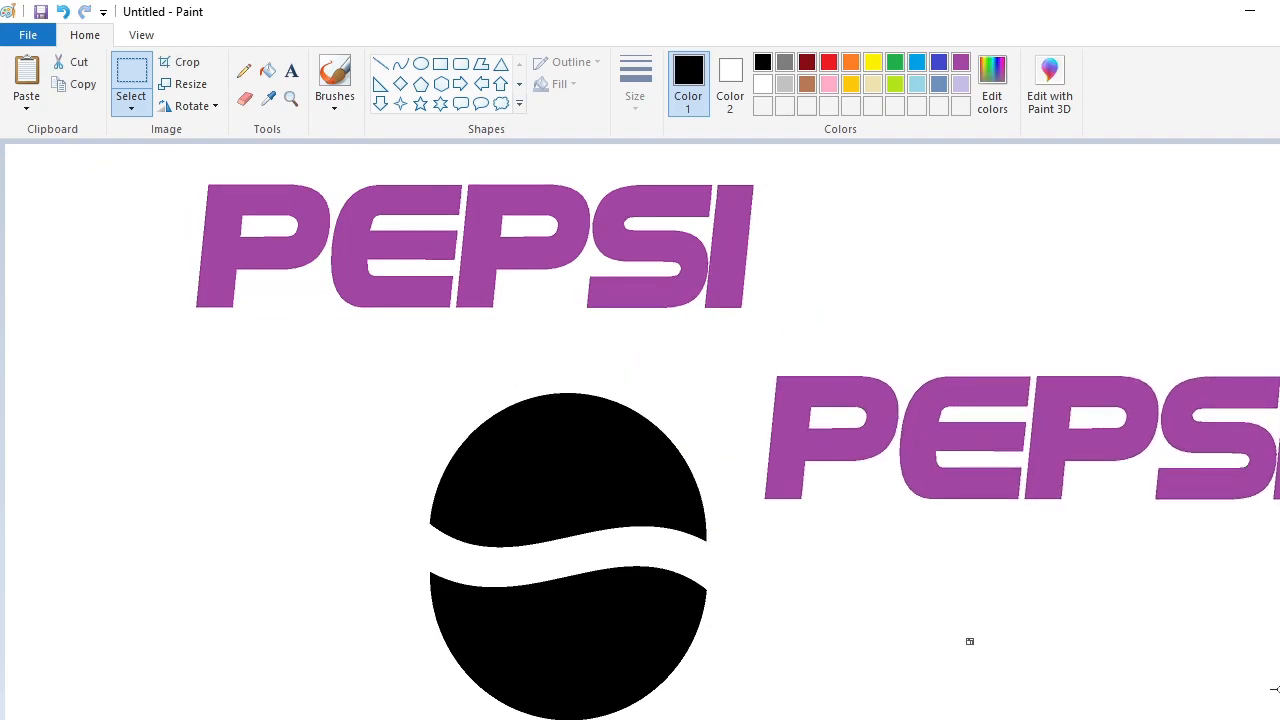
Step: Trace the straight edges of the first P and its inner opening with black lines
scroll(397, 209, "up", 1)
left_click(381, 63)
mouse_move(410, 228)
left_mouse_down()
mouse_move(386, 467)
mouse_move(461, 468)
left_mouse_up()
left_click_drag(467, 394, 461, 468)
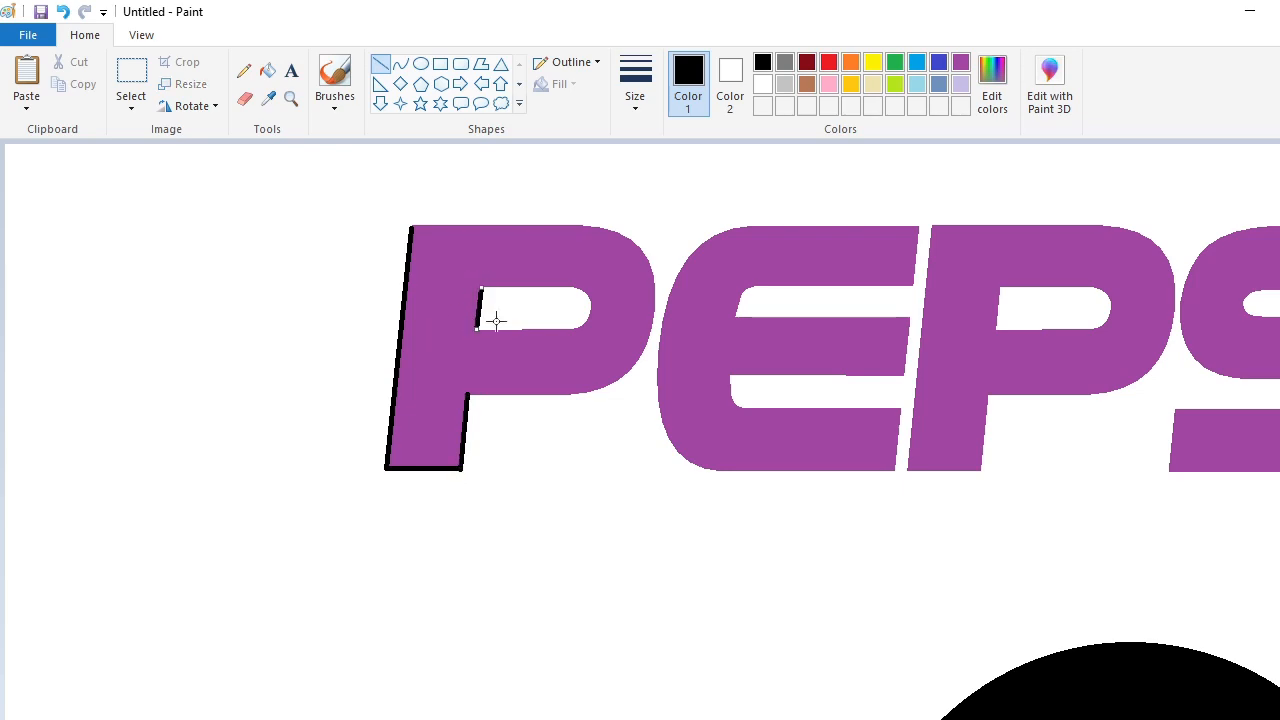
left_click_drag(414, 227, 573, 227)
left_click_drag(482, 288, 573, 287)
left_click_drag(477, 329, 567, 329)
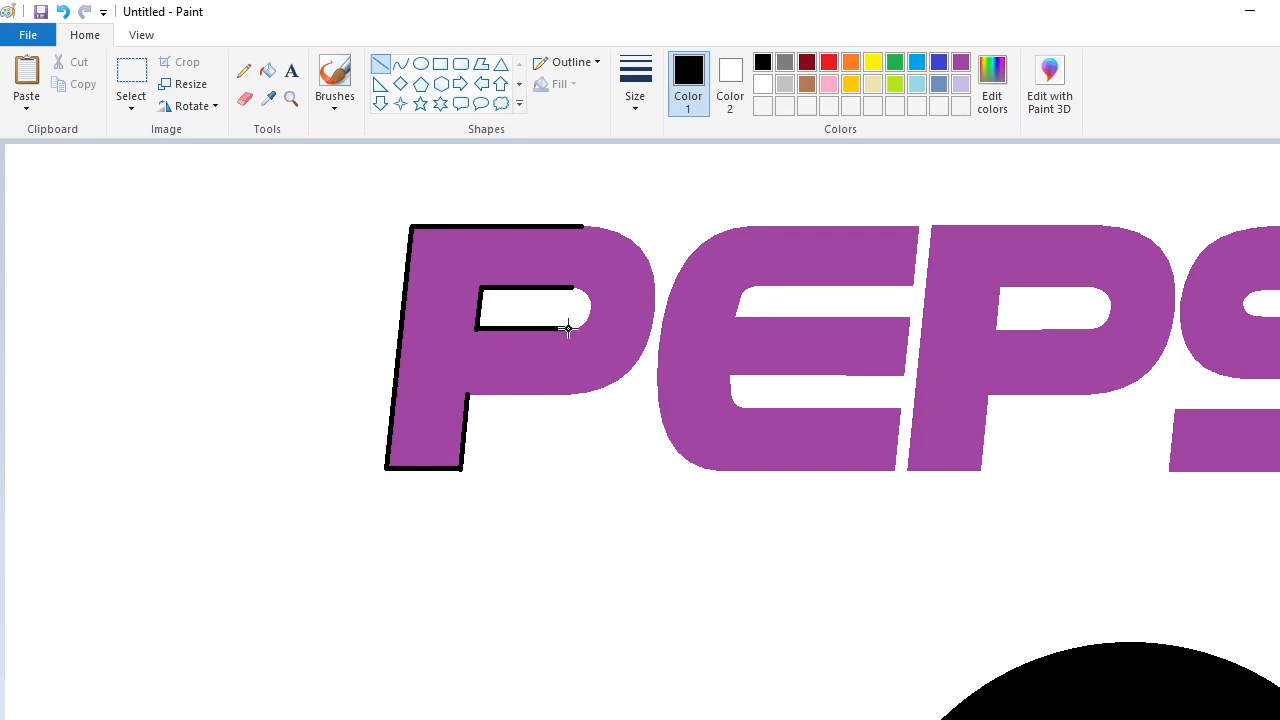
left_click_drag(467, 394, 557, 394)
Step: Outline the rounded end of the first P's opening and its outer bowl with black curves, closing the outline at the top edge
left_click(400, 63)
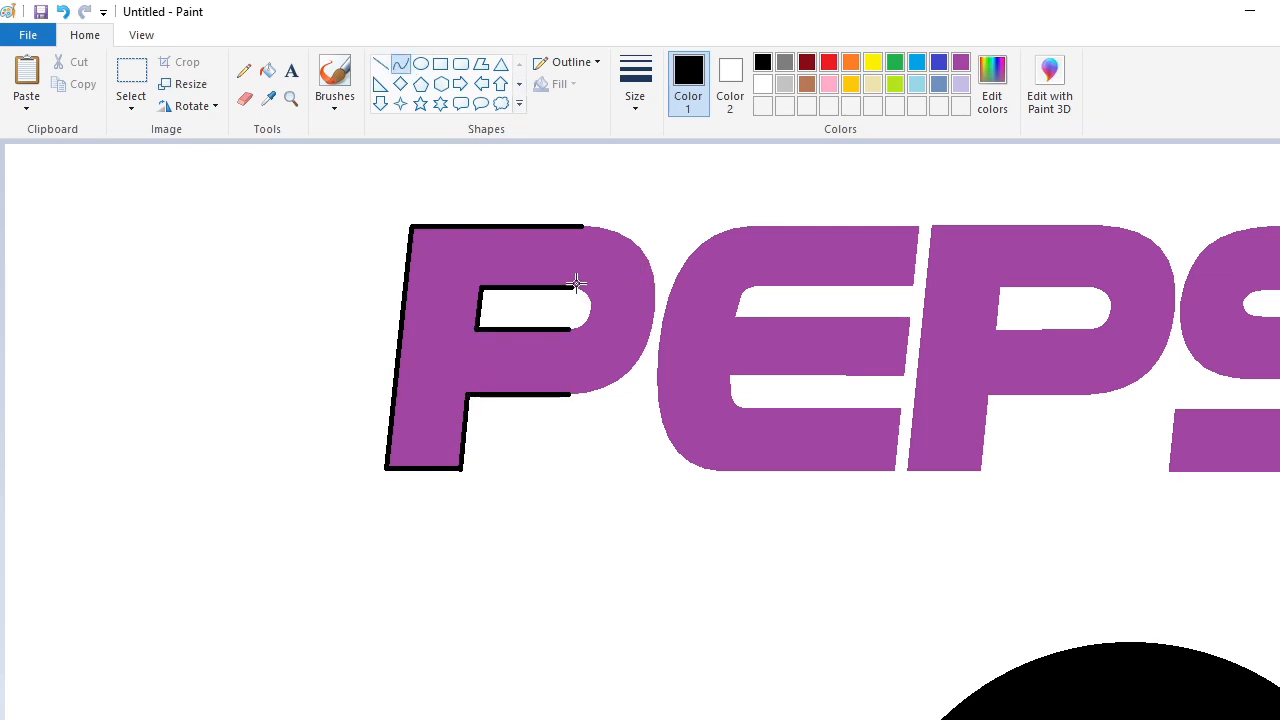
left_click(600, 295)
left_click(595, 327)
left_click_drag(583, 226, 676, 380)
left_click(721, 395)
left_click(245, 99)
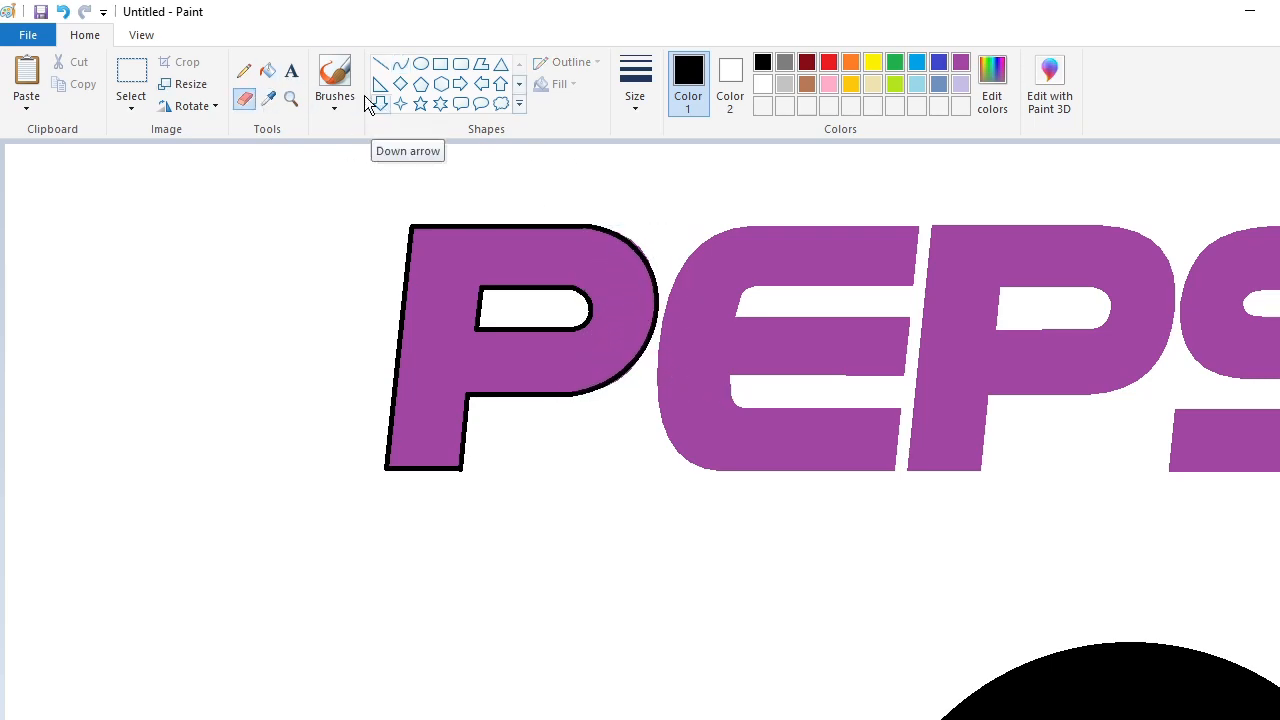
left_click(381, 65)
left_click_drag(562, 220, 590, 220)
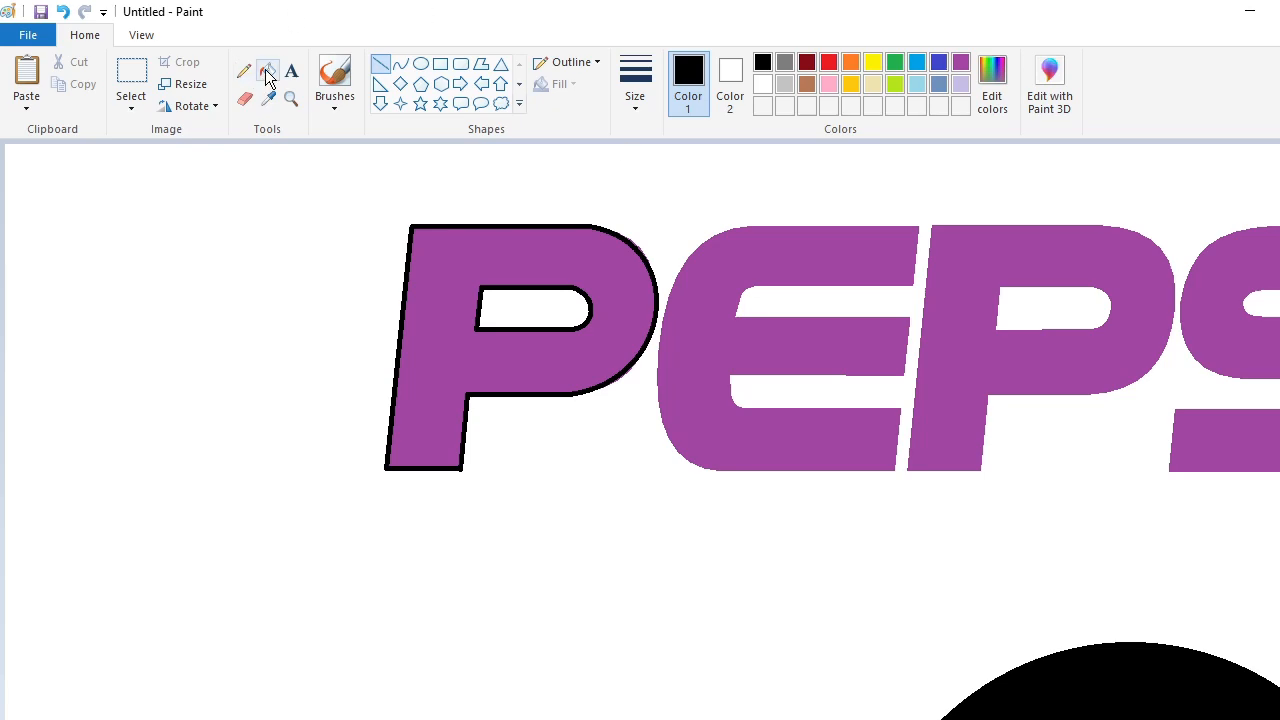
Step: Trace the rounded left side of the E with a black curve from its top edge to its base
scroll(640, 430, "right", 3)
left_click(401, 64)
left_click_drag(434, 226, 400, 470)
mouse_move(419, 303)
left_mouse_down()
mouse_move(335, 258)
mouse_move(314, 451)
left_mouse_up()
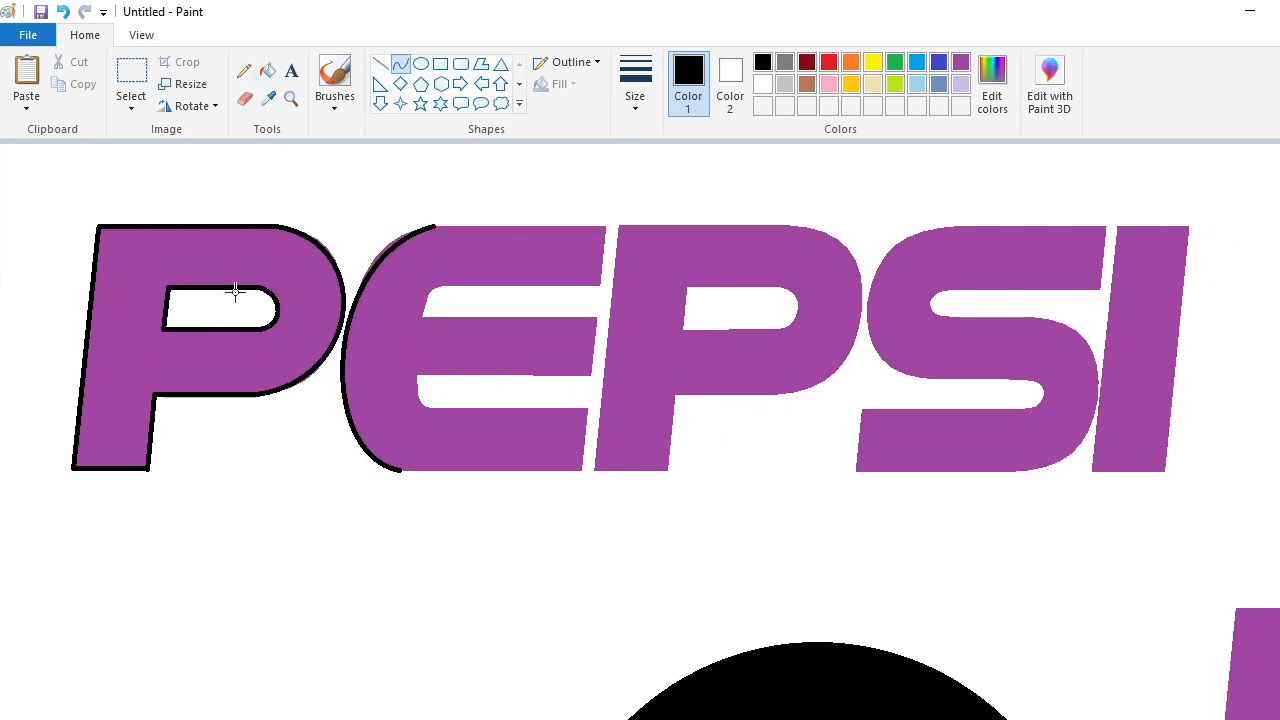
Step: Outline the straight edges of the E's three arms and its base with black lines
left_click(380, 63)
left_click_drag(487, 225, 607, 226)
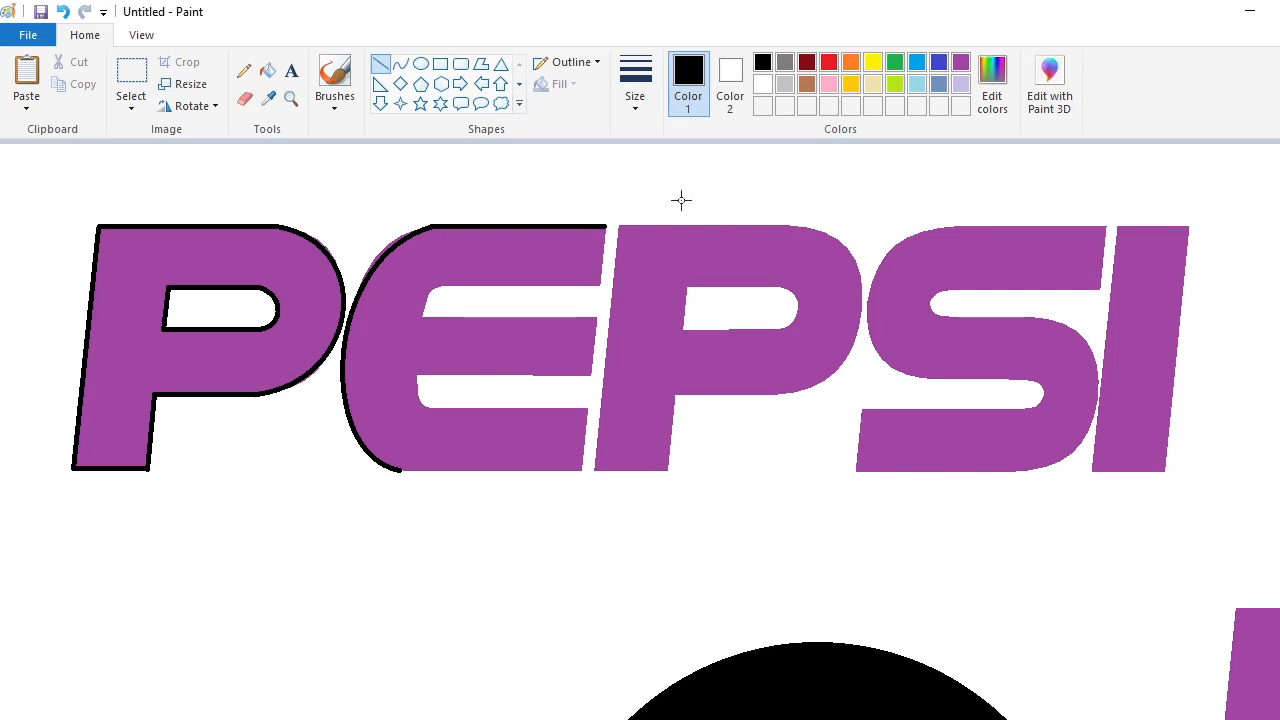
left_click_drag(399, 471, 580, 470)
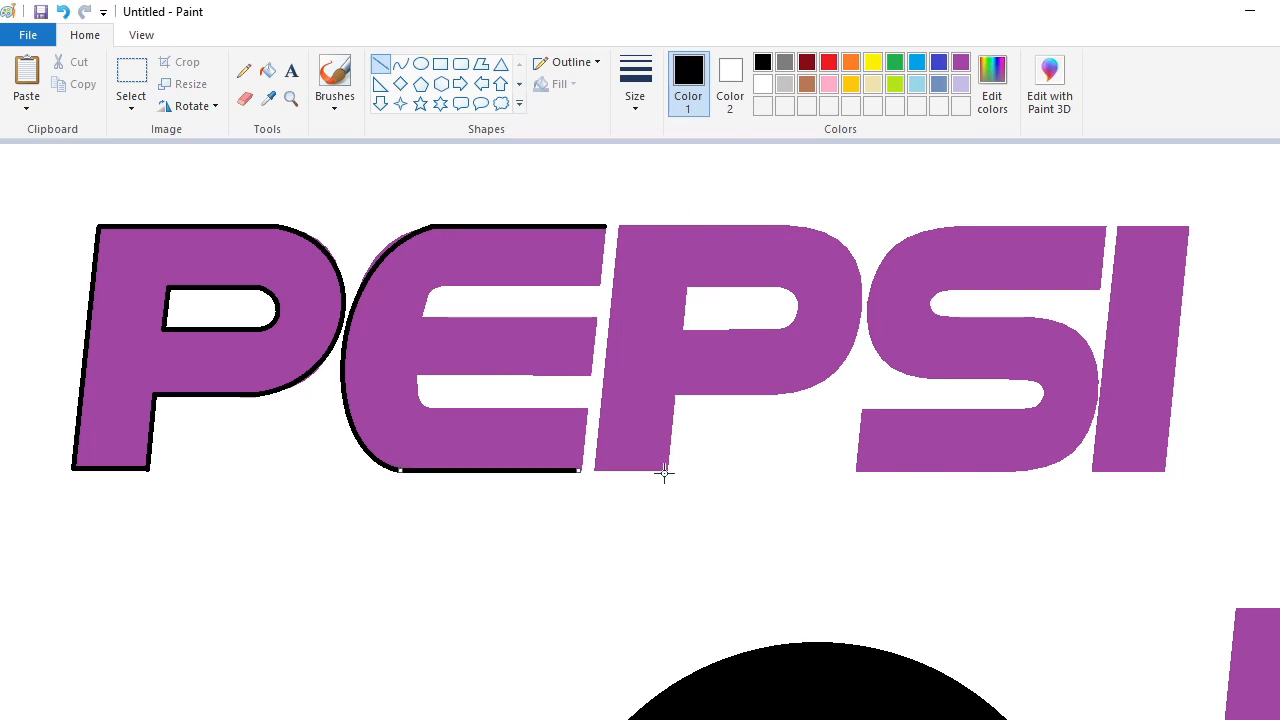
left_click_drag(592, 376, 597, 318)
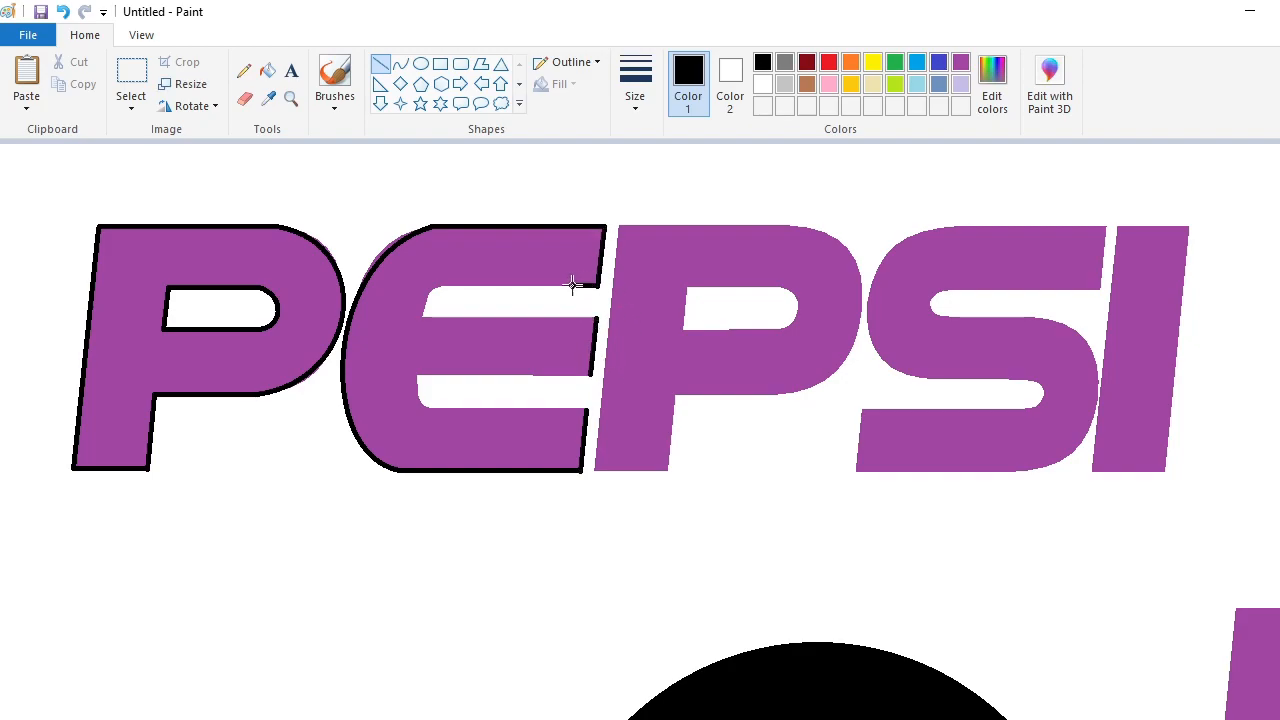
left_click_drag(441, 286, 424, 318)
left_click_drag(590, 375, 481, 374)
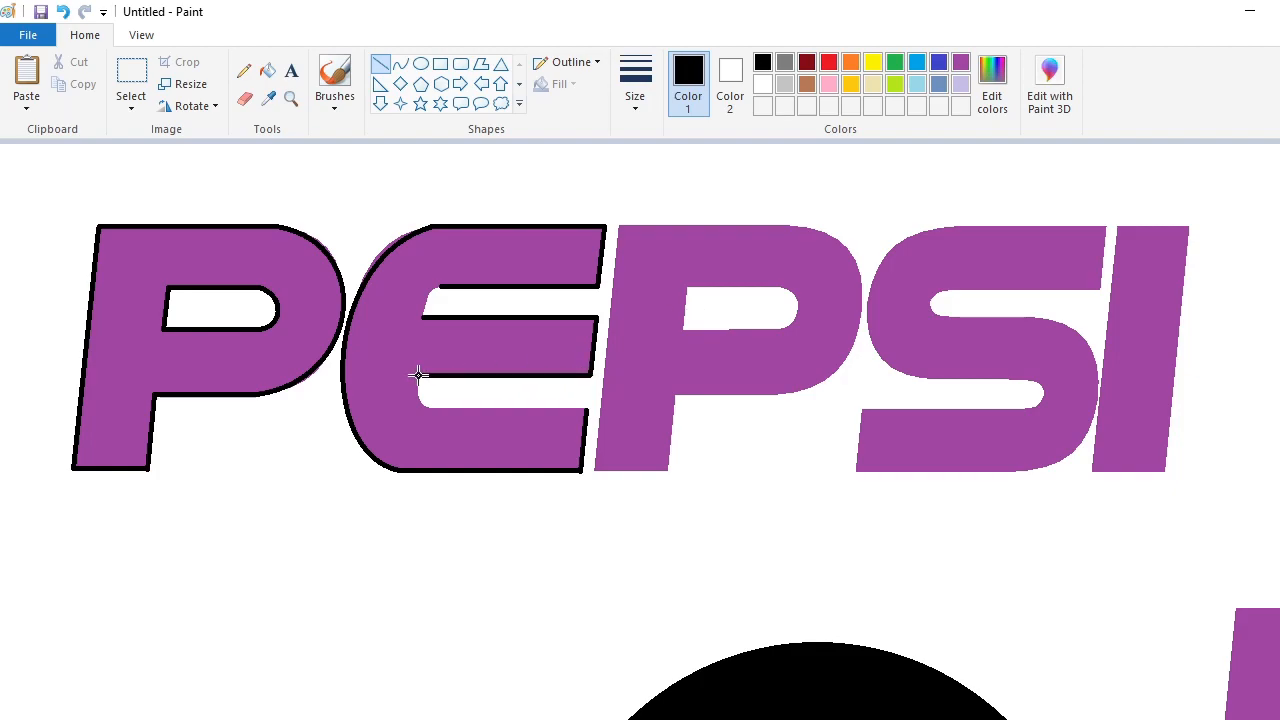
left_click_drag(587, 408, 432, 408)
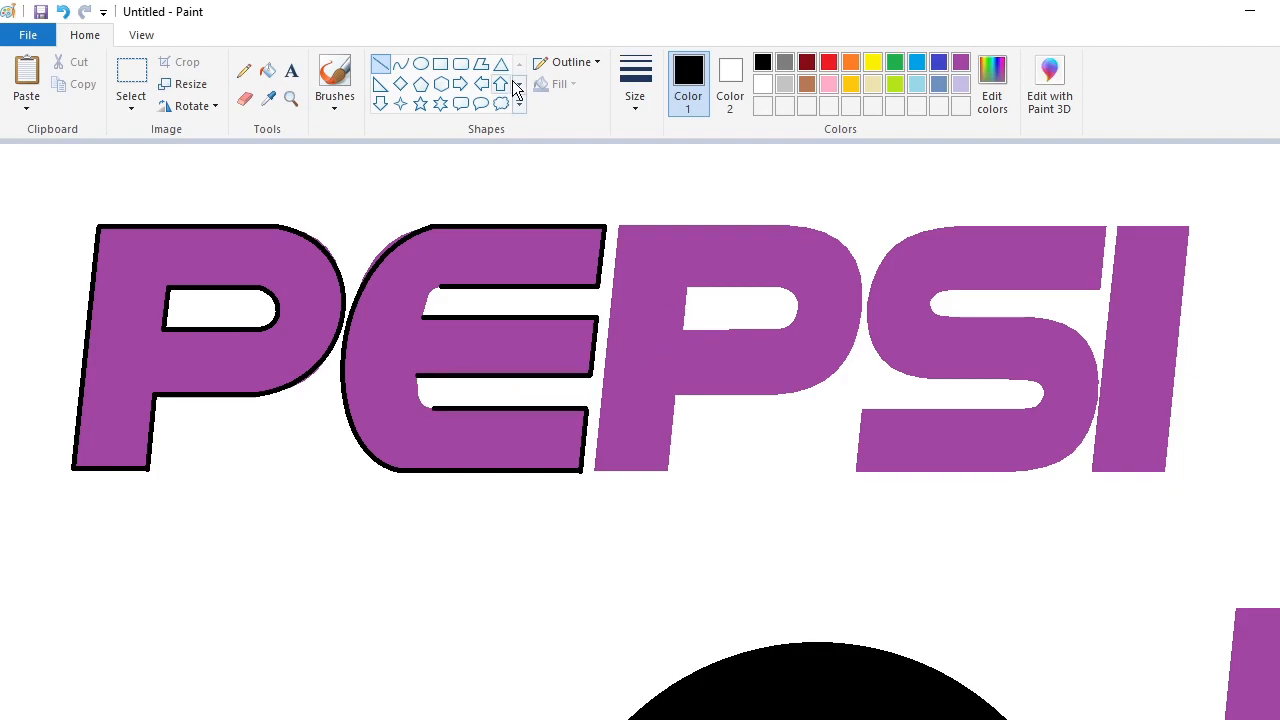
Step: Close the E's two inner openings with short black curves at their rounded corners
left_click(400, 63)
double_click(429, 290)
left_click(430, 389)
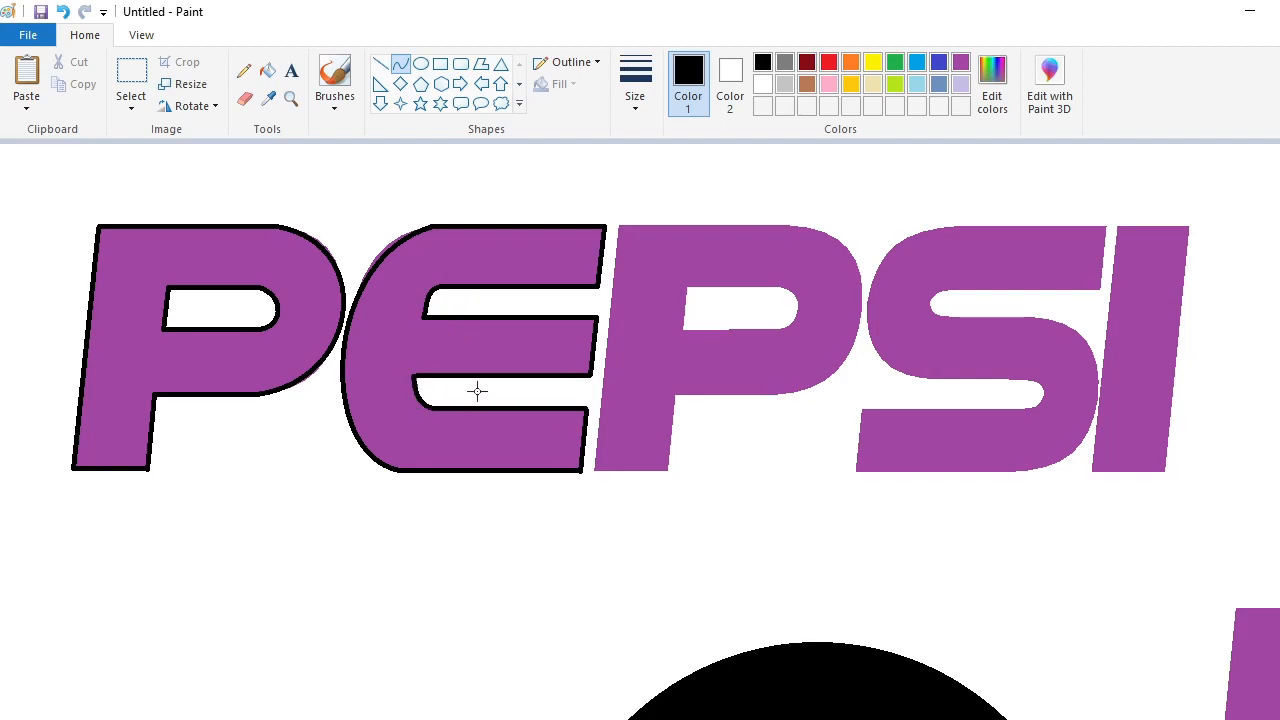
Step: Duplicate the outlined first P and place the copy directly below the original
left_click(132, 74)
left_click_drag(215, 330, 229, 600)
scroll(229, 600, "down", 3)
Step: Remove the leftover sliver of the E beside the duplicated P by filling it with white
left_click(267, 70)
left_click(367, 492)
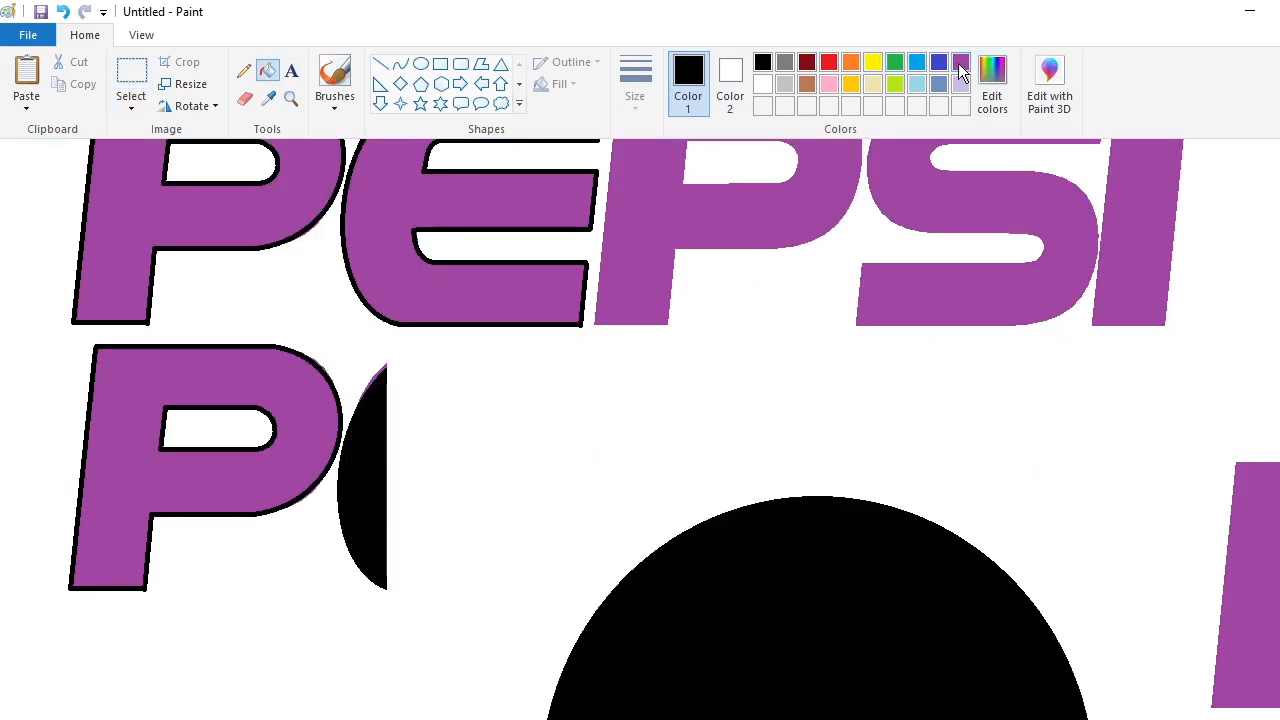
left_click(959, 64)
left_click(370, 480)
left_click(763, 84)
left_click(370, 450)
Step: Copy the duplicated outlined P and place the pasted letter over the second P of the word
left_click(130, 78)
left_click_drag(23, 338, 22, 338)
left_click_drag(415, 627, 9, 331)
key("ctrl+c")
left_click(557, 430)
scroll(546, 497, "up", 3)
key("ctrl+v")
left_click_drag(262, 296, 790, 365)
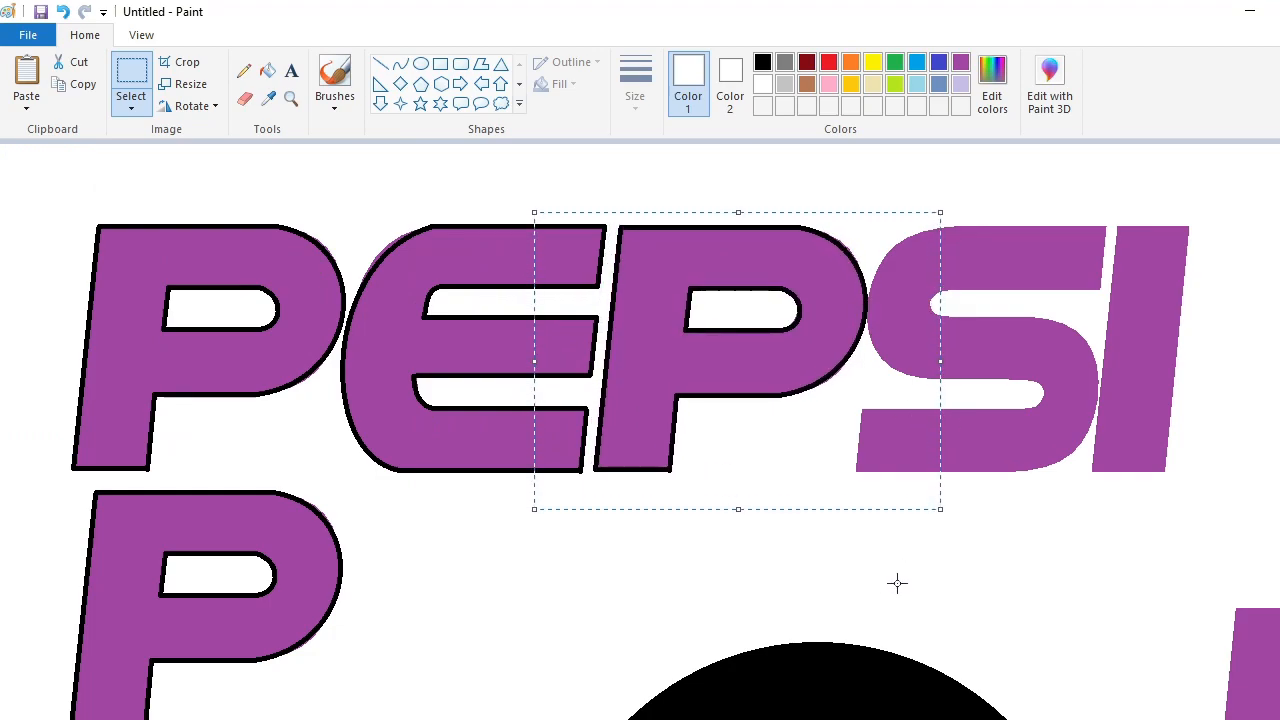
Step: Merge the spare P below the word with its outline using a black fill, and erase it with a white fill
left_click(897, 583)
left_click(267, 70)
left_click(763, 63)
left_click(300, 537)
left_click(961, 63)
left_click(300, 537)
left_click(763, 84)
left_click(298, 537)
Step: Trace the S's upper arm with straight black lines along its slanted end, top edge and lower edge
scroll(500, 500, "right", 4)
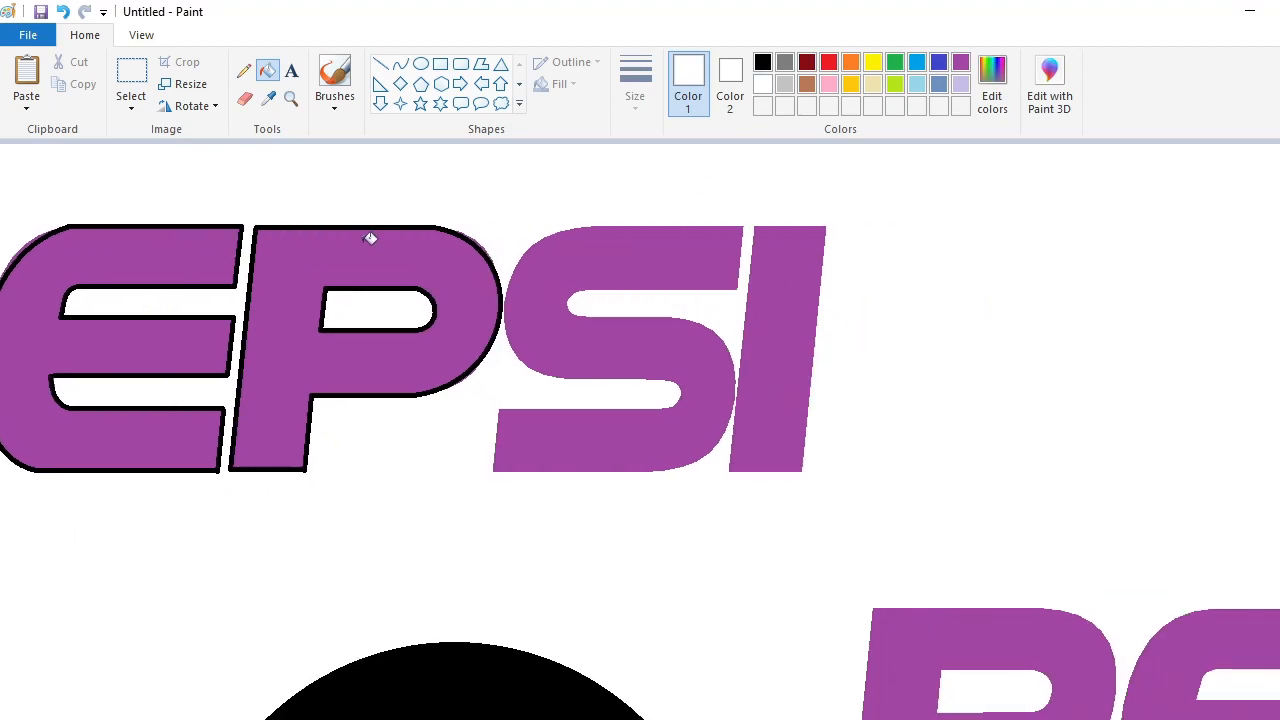
left_click(380, 64)
left_click(763, 63)
left_click_drag(737, 289, 732, 294)
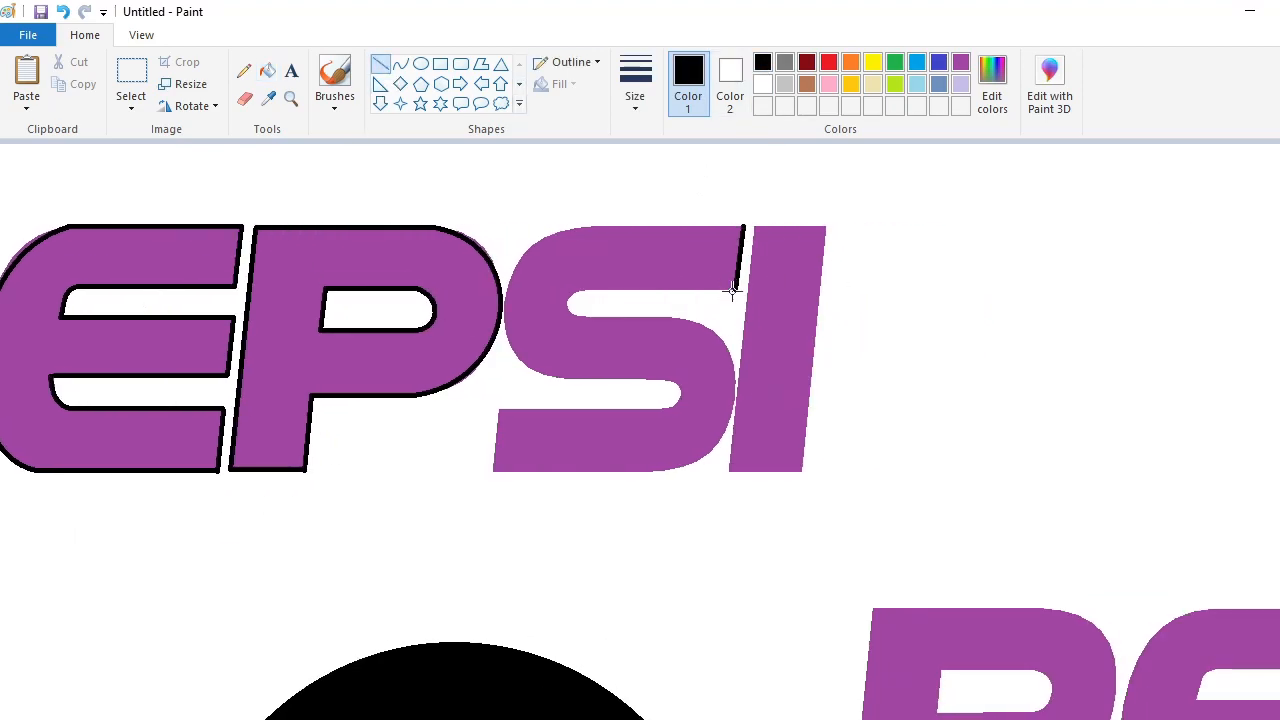
left_click_drag(687, 227, 590, 227)
left_click_drag(737, 289, 590, 289)
left_click(824, 282)
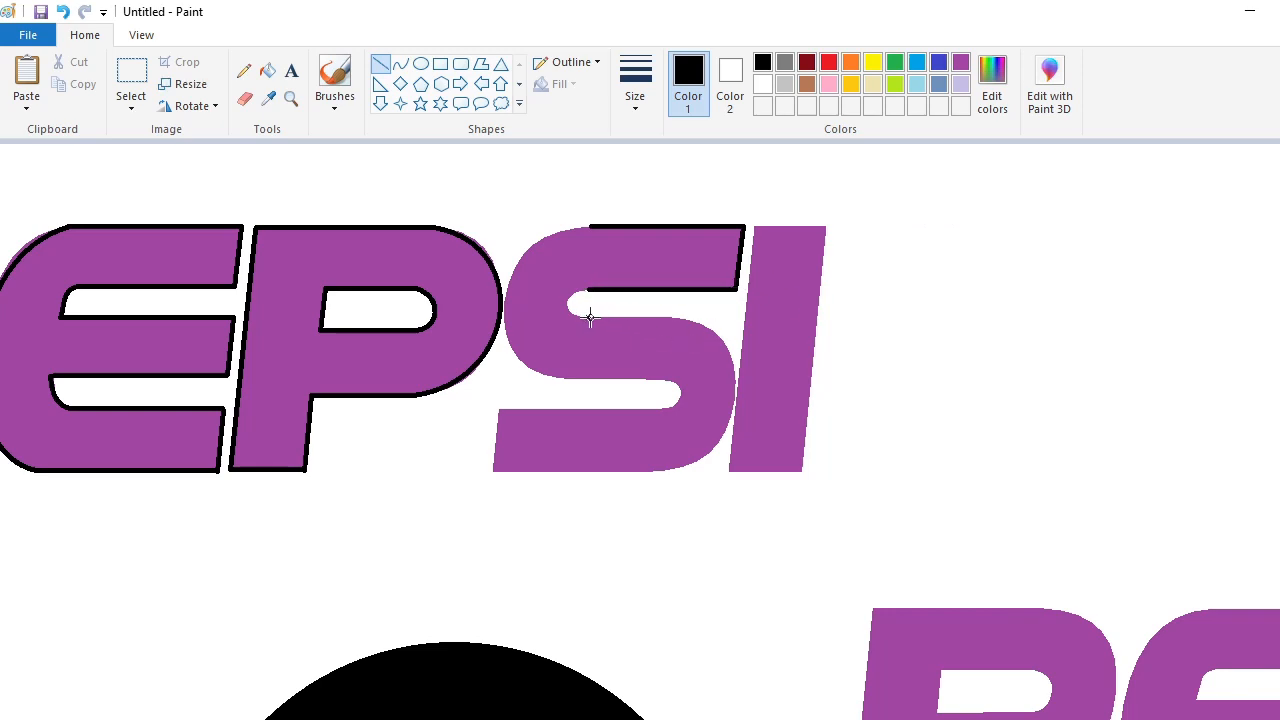
Step: Trace the straight edges of the S's middle bar and lower arm, including its slanted end, with black lines
left_click_drag(670, 318, 675, 317)
left_click_drag(577, 376, 665, 378)
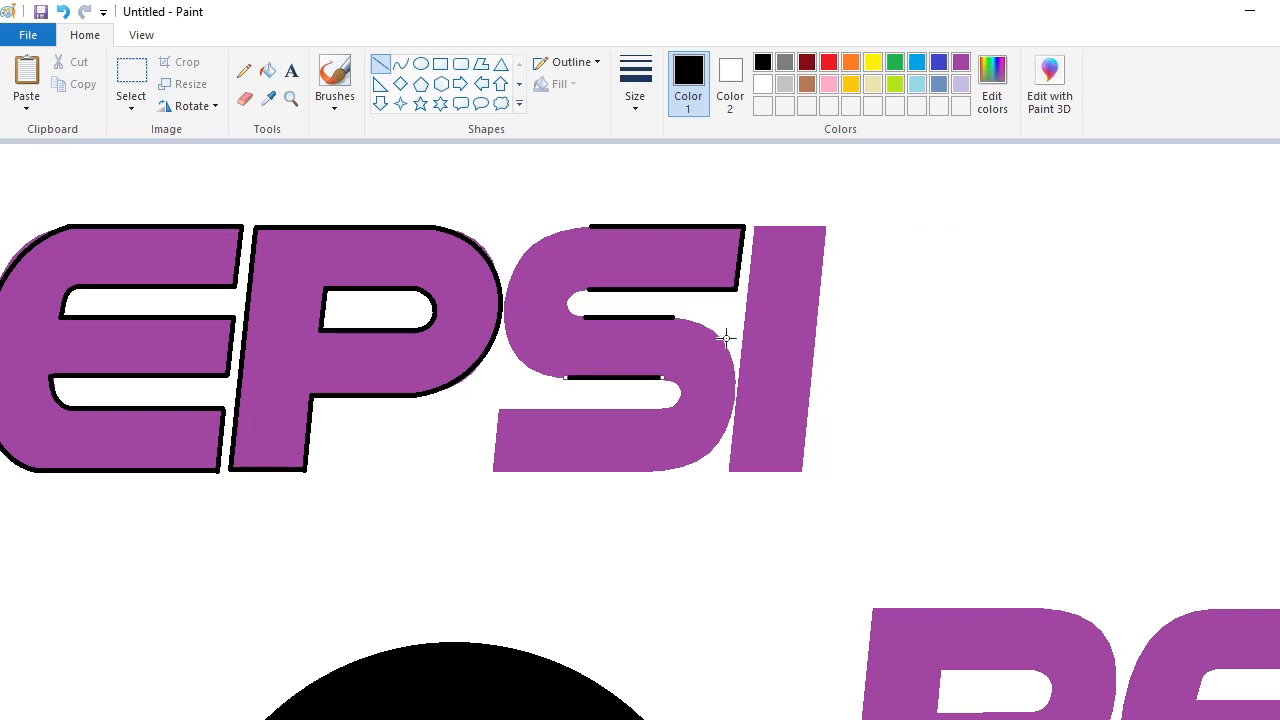
left_click_drag(500, 408, 660, 408)
left_click_drag(492, 472, 619, 472)
left_click_drag(494, 474, 500, 408)
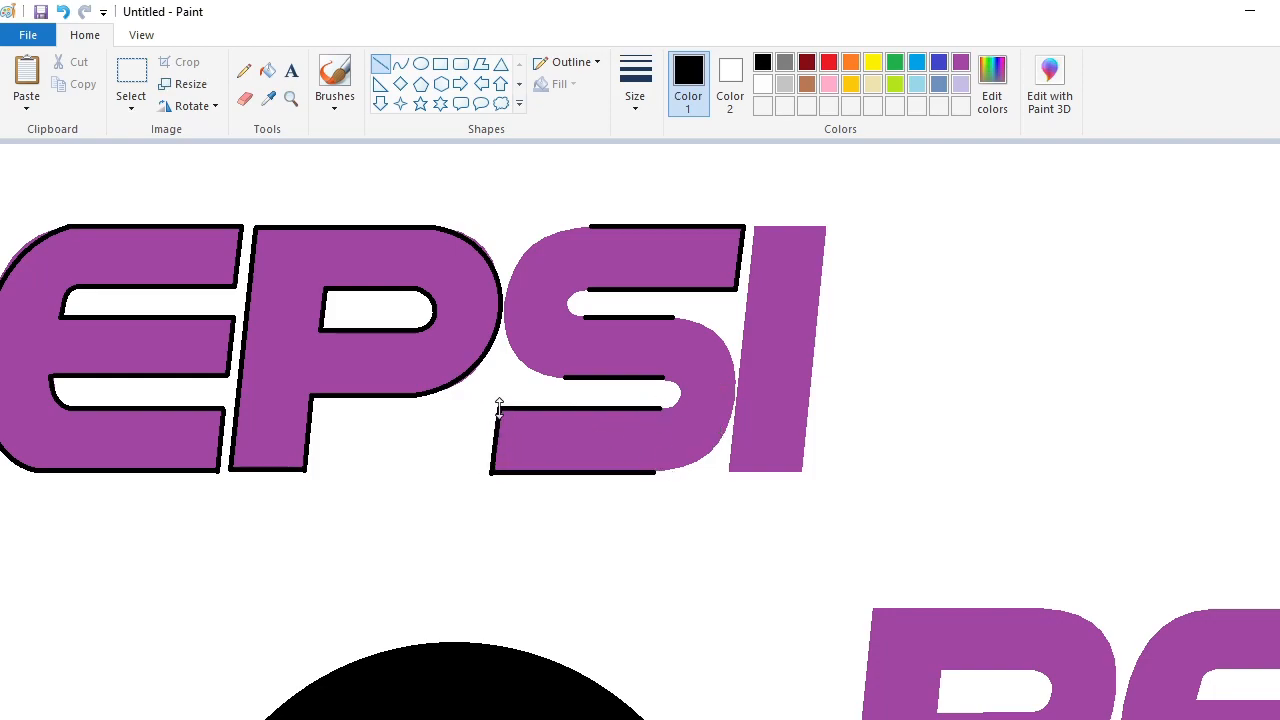
Step: Outline the S's large upper-left bend with a black curve joining its top edge to the middle bar
left_click(400, 63)
mouse_move(590, 226)
left_mouse_down()
mouse_move(565, 378)
mouse_move(470, 366)
left_mouse_up()
left_click(502, 236)
left_click(747, 355)
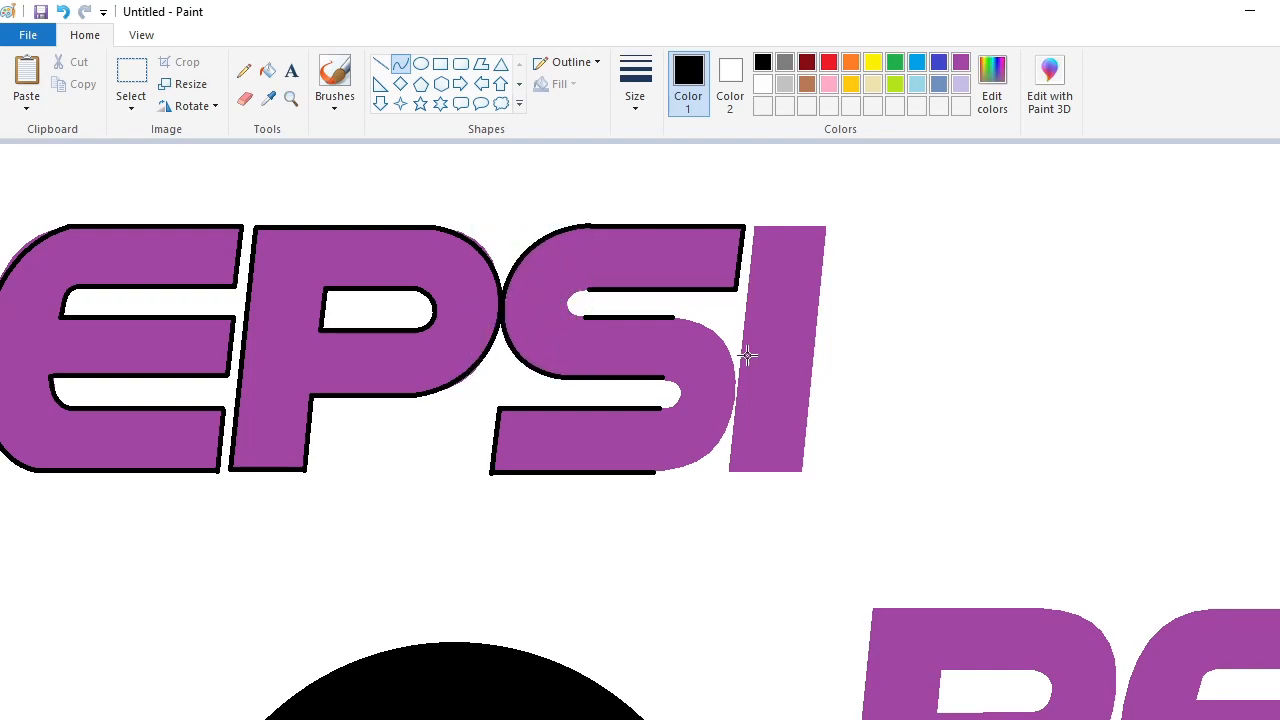
Step: Close the rounded ends of the S's two inner openings with short black curves
left_click(243, 99)
left_click(400, 63)
left_click_drag(580, 315, 571, 312)
left_click(563, 315)
left_click(698, 353)
key("ctrl+z")
left_click_drag(572, 304, 558, 309)
left_click(687, 308)
left_click_drag(660, 407, 660, 408)
left_click_drag(672, 393, 683, 389)
left_click(685, 398)
left_click(714, 412)
Step: Outline the S's large lower-right bend with a black curve and clean up its join with the bottom edge
left_click_drag(674, 318, 655, 473)
left_click_drag(689, 403, 759, 333)
left_click_drag(738, 437, 754, 469)
left_click(935, 469)
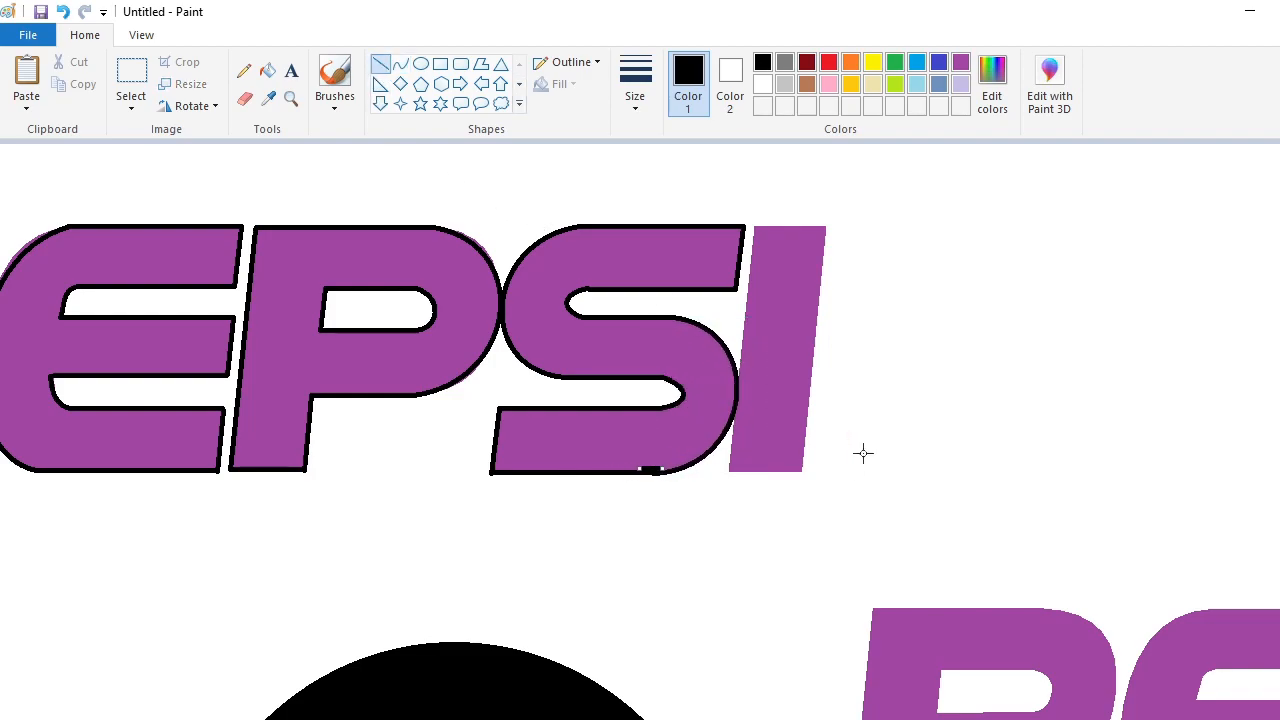
left_click(244, 98)
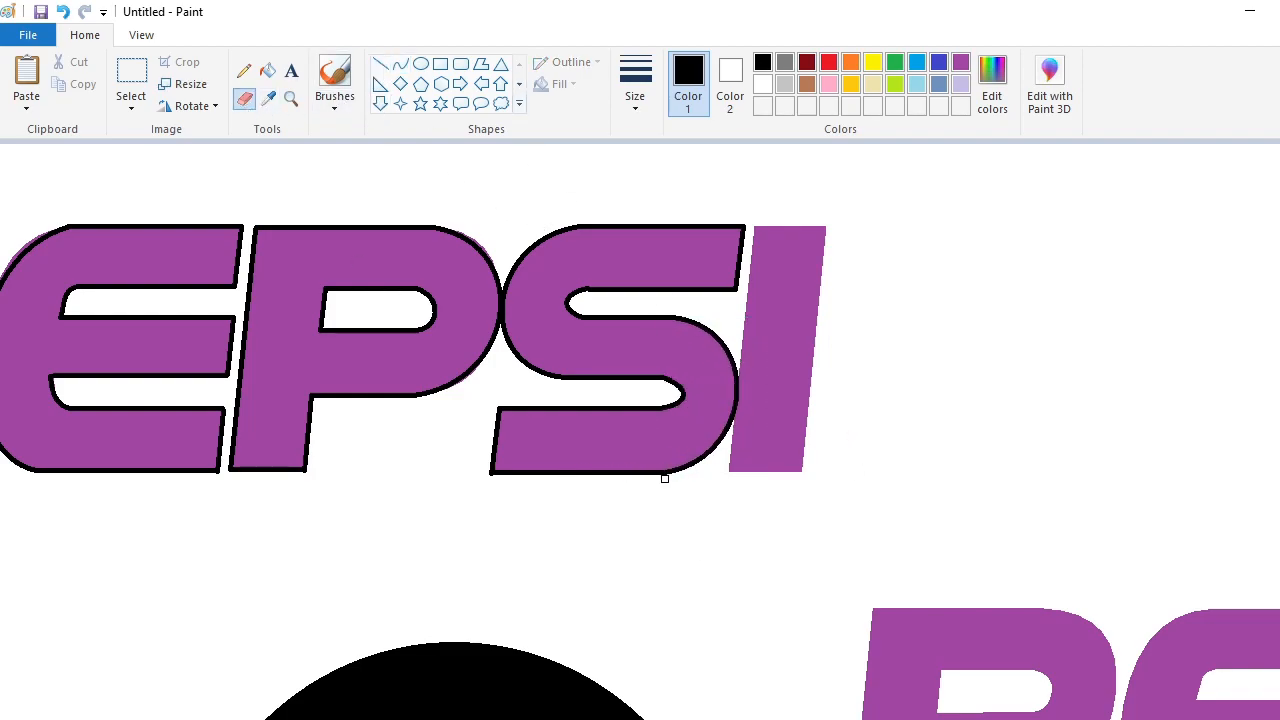
Step: Outline the slanted letter I with straight black lines along its sides, top and bottom
left_click(381, 65)
left_click_drag(755, 226, 728, 470)
left_click_drag(825, 225, 798, 476)
left_click_drag(815, 227, 825, 226)
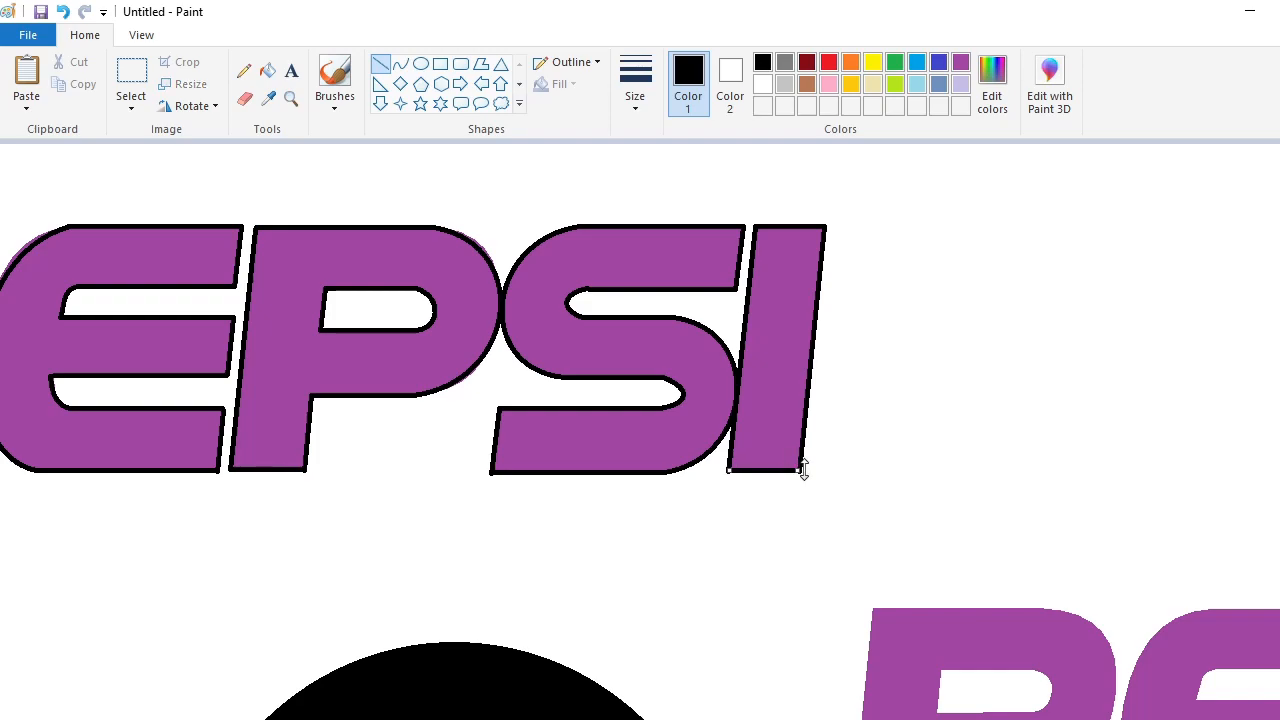
Step: Draw a small black circle beside the foot of the I and enter the letter R in 30-point Arial
left_click(420, 64)
left_click_drag(826, 436, 866, 477)
left_click(291, 70)
left_click(518, 197)
left_click(146, 105)
type("30")
key("Return")
left_click(242, 70)
scroll(169, 259, "down", 7)
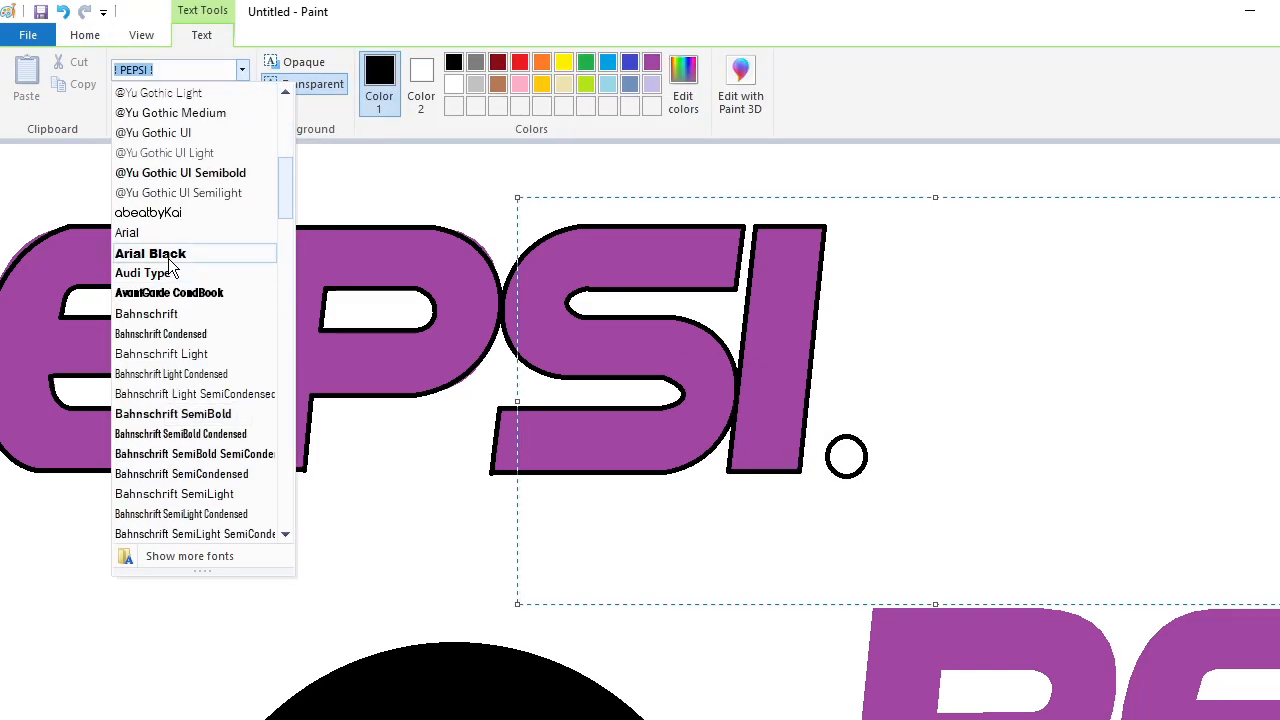
left_click(127, 232)
type("R")
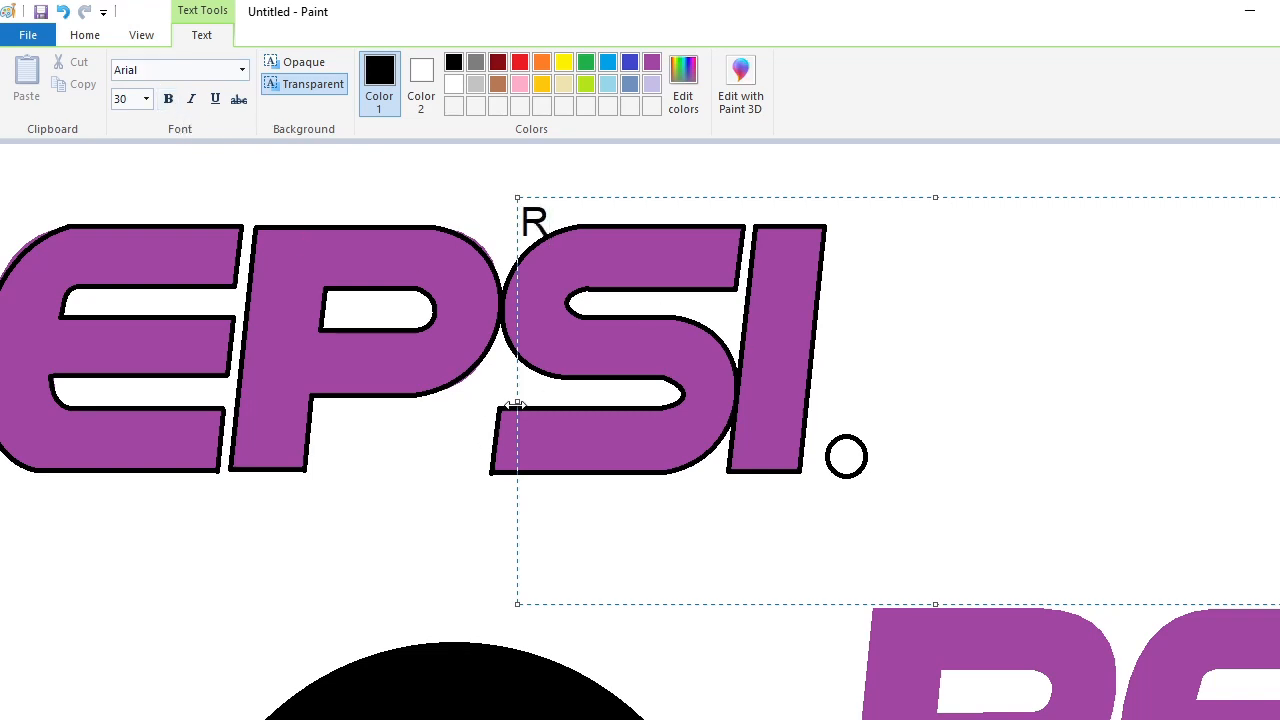
Step: Shift the R onto blank canvas and cut and paste it into the small circle as a registered mark
left_click_drag(513, 405, 831, 405)
left_click_drag(1092, 197, 1094, 434)
left_click_drag(831, 519, 967, 519)
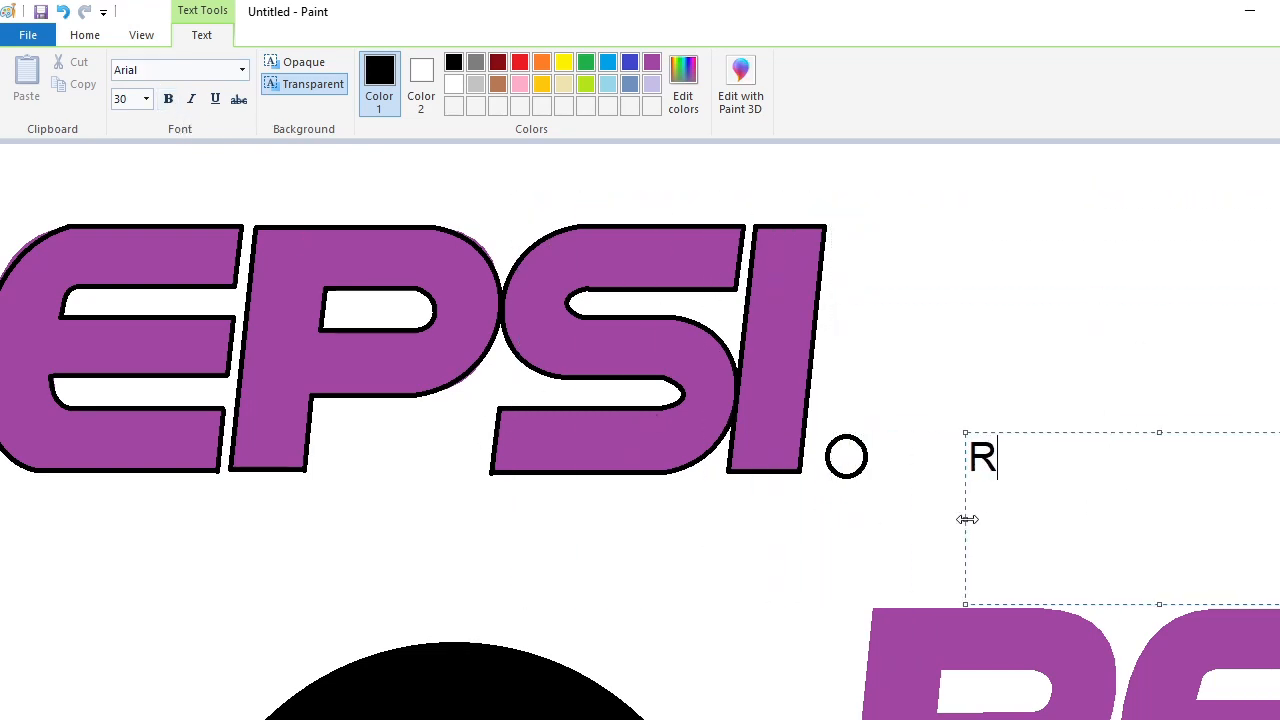
left_click(903, 417)
left_click_drag(905, 405, 1030, 510)
key("ctrl+x")
key("ctrl+v")
left_click_drag(76, 201, 846, 457)
left_click(1110, 405)
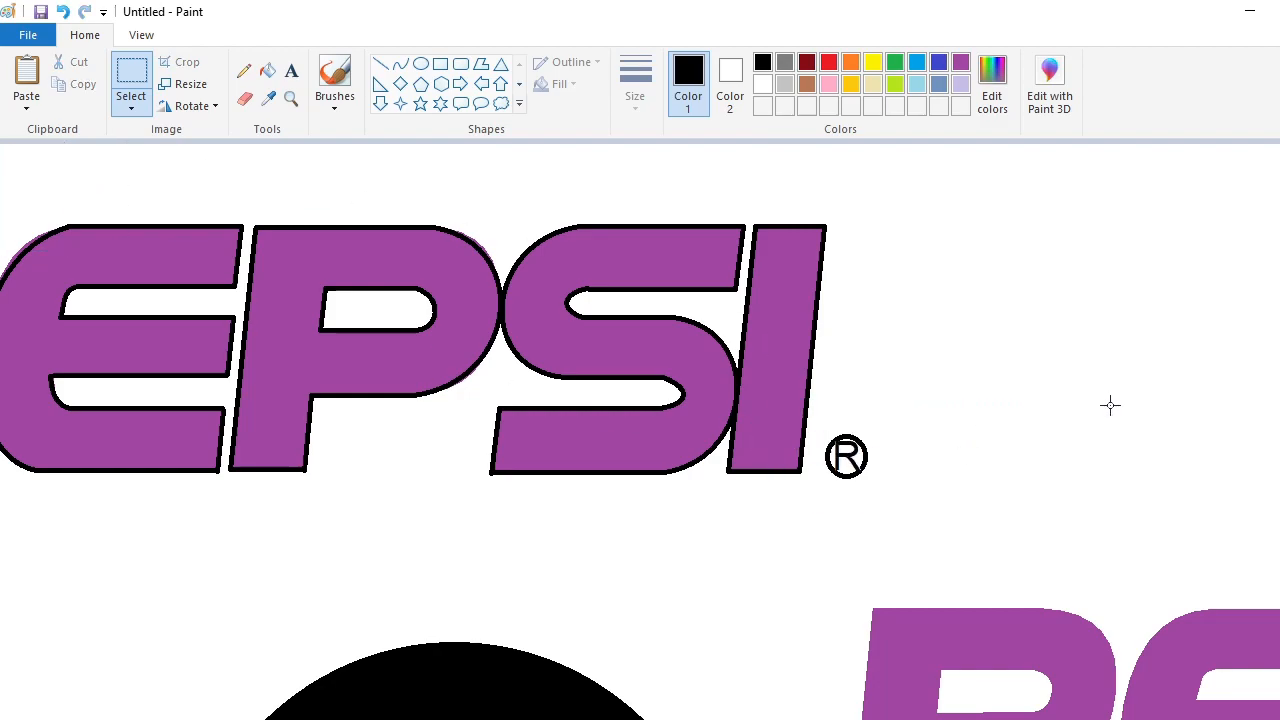
Step: Copy the whole outlined PEPSI wordmark together with its registered mark
left_click(1205, 719)
left_click(1279, 719)
left_click_drag(600, 719, 910, 719)
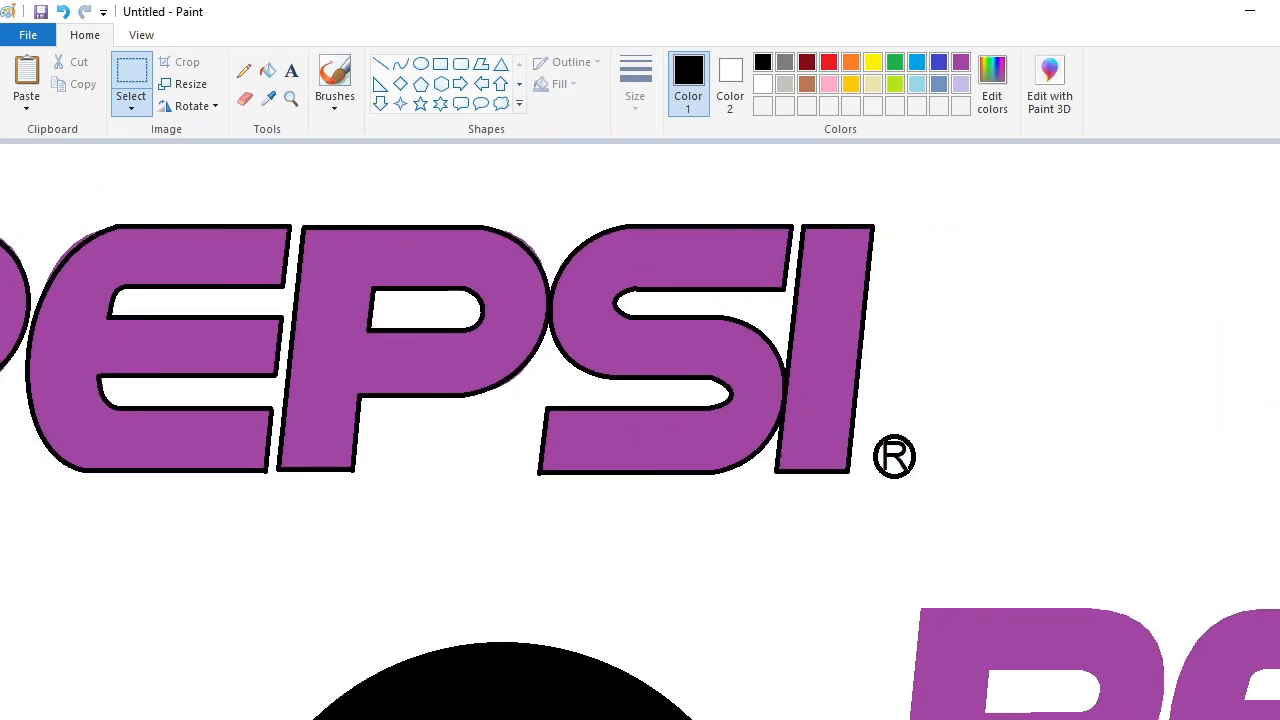
left_click(1203, 719)
left_click_drag(114, 147, 878, 356)
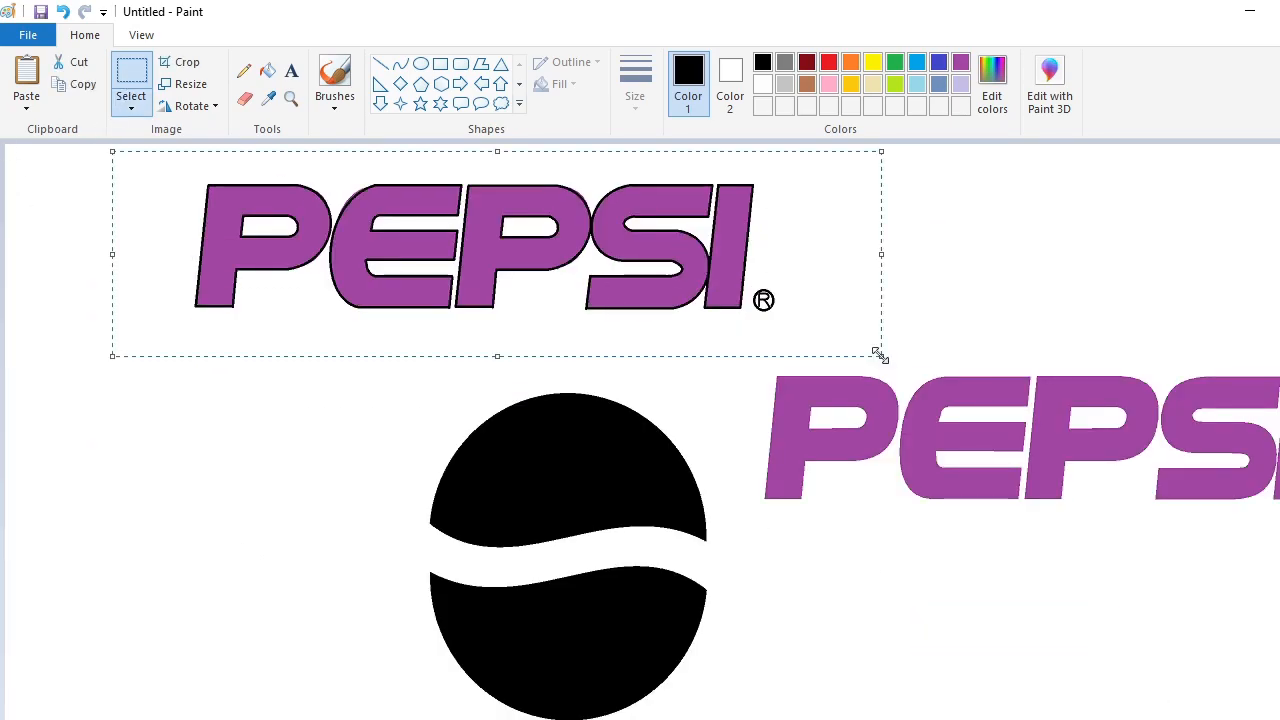
key("ctrl+c")
key("ctrl+v")
left_click_drag(311, 238, 831, 395)
key("ctrl+z")
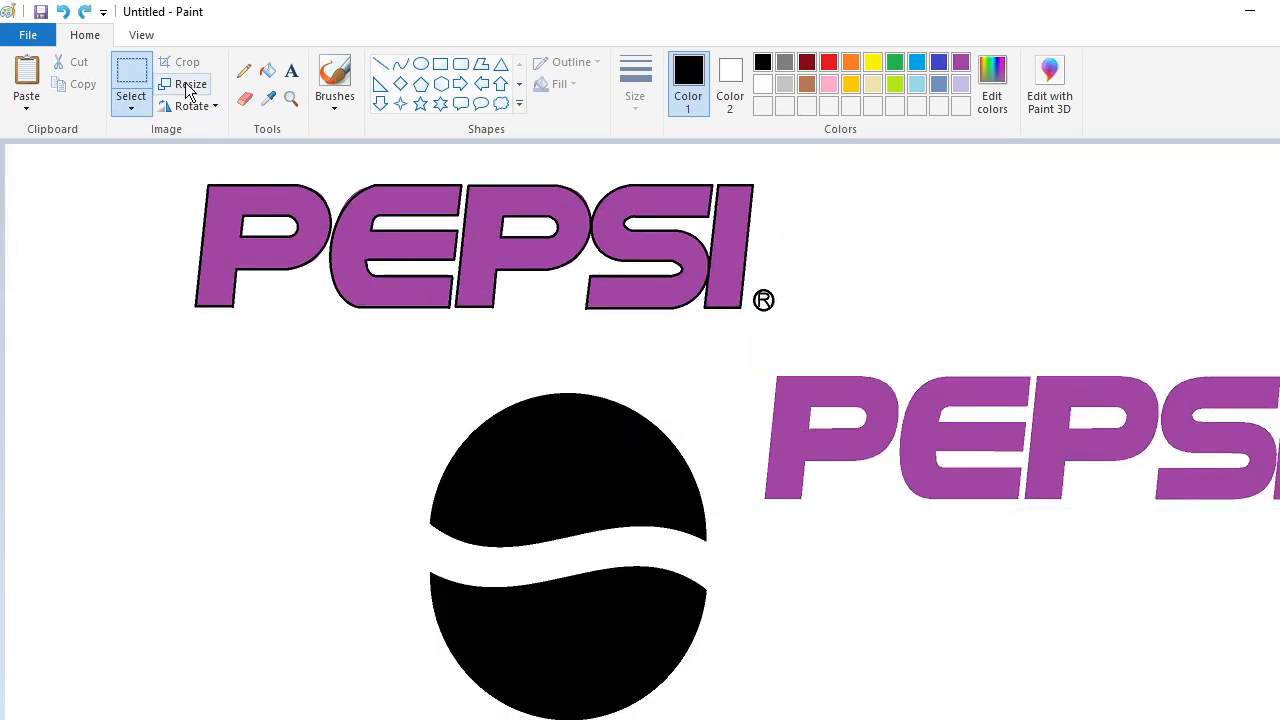
Step: Fill all five letters of the plain purple PEPSI wordmark beside the circle with black
left_click(268, 70)
left_click(882, 442)
left_click(916, 442)
left_click(1048, 446)
left_click(1200, 436)
left_click(1278, 470)
Step: Paste the outlined wordmark over the black one, nudged slightly up and right so the black forms a drop shadow
key("ctrl+v")
left_click_drag(318, 248, 1006, 443)
key("Left")
key("Left")
key("Left")
key("Left")
key("Left")
key("Left")
key("Up")
key("Up")
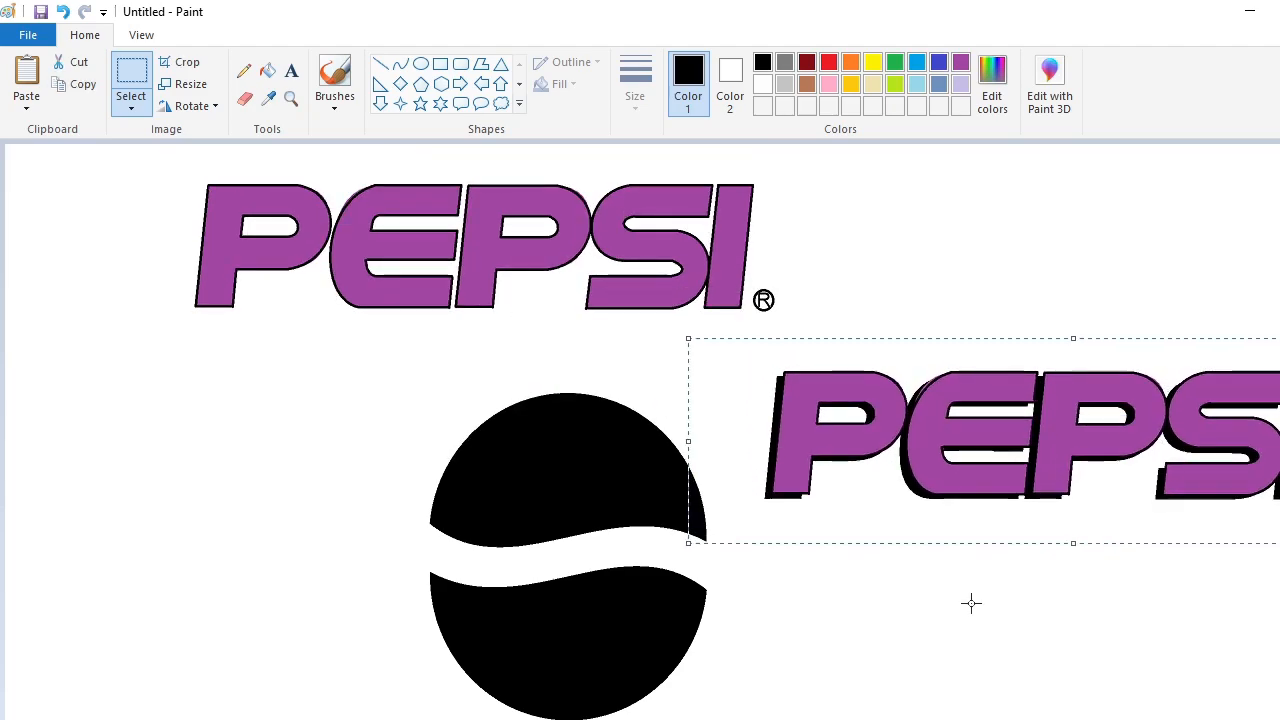
key("Right")
key("Right")
key("Up")
key("Up")
left_click(971, 620)
left_click(267, 70)
left_click(960, 64)
left_click(912, 460)
key("ctrl+z")
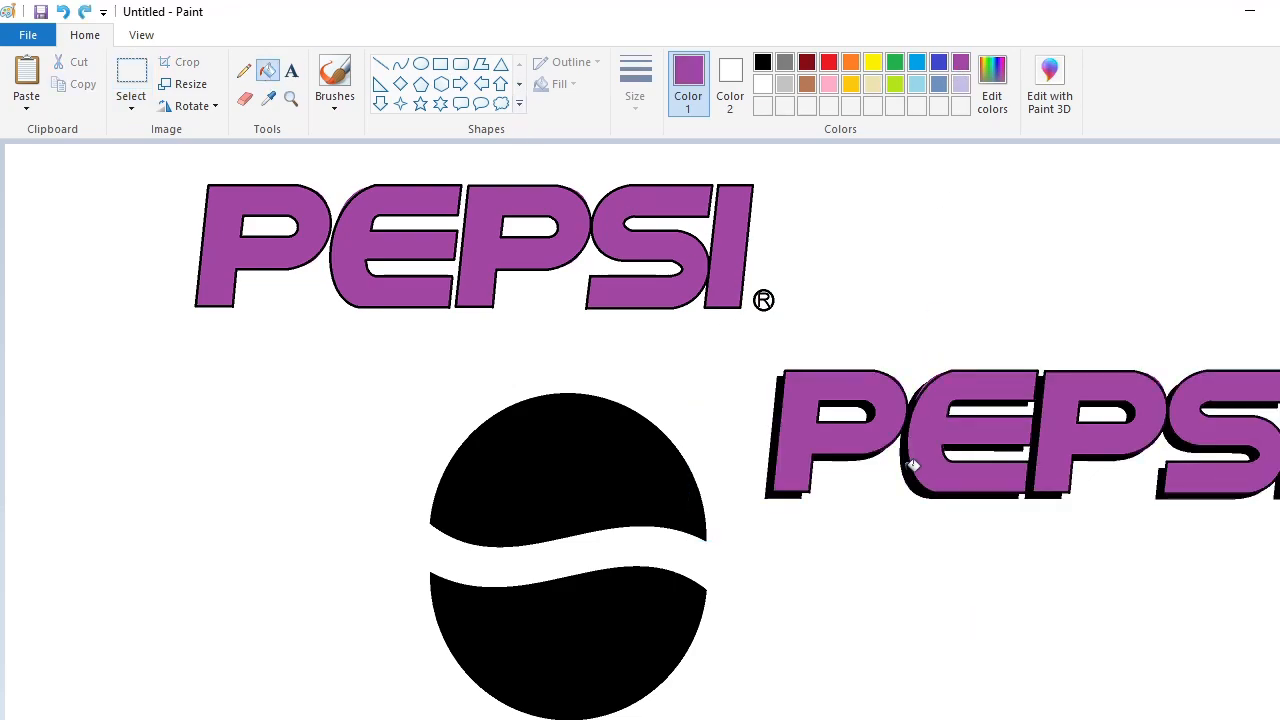
Step: Fill the gap between the E's upper-left curve and its shadow with black and touch it up with the Pencil
scroll(640, 430, "up", 3)
scroll(640, 430, "right", 15)
scroll(640, 430, "down", 7)
scroll(640, 430, "right", 8)
left_click(763, 63)
left_click(624, 360)
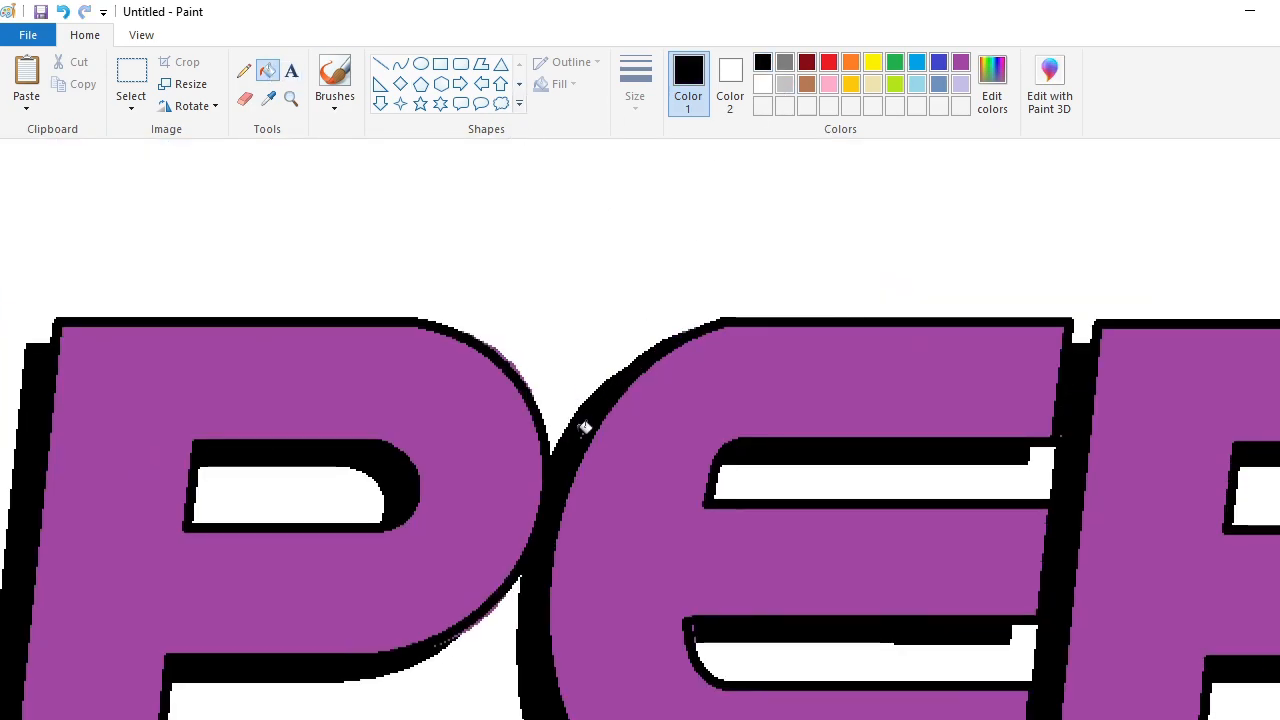
left_click(244, 71)
left_click(631, 107)
left_click(670, 257)
left_click(583, 435)
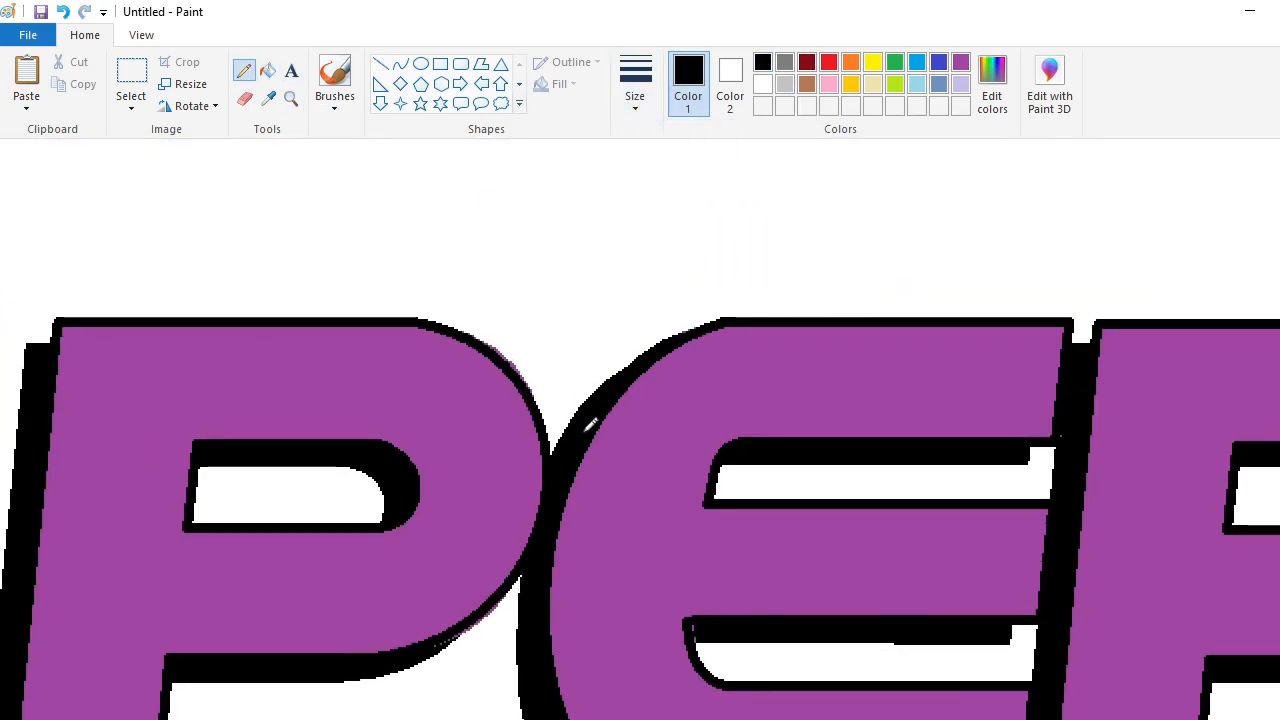
Step: Cover the original outlined wordmark above the circle with a solid-filled white rectangle
scroll(584, 438, "down", 3)
scroll(640, 430, "down", 3, "ctrl")
left_click(267, 70)
left_click(960, 62)
left_click(914, 208)
left_click(763, 84)
left_click(896, 285)
left_click(441, 63)
left_click(559, 85)
left_click(594, 132)
mouse_move(150, 163)
left_mouse_down()
mouse_move(654, 277)
mouse_move(812, 338)
left_mouse_up()
left_click(948, 572)
Step: Fill the inner openings of both P's in the shadowed wordmark with black
left_click(267, 70)
left_click(762, 62)
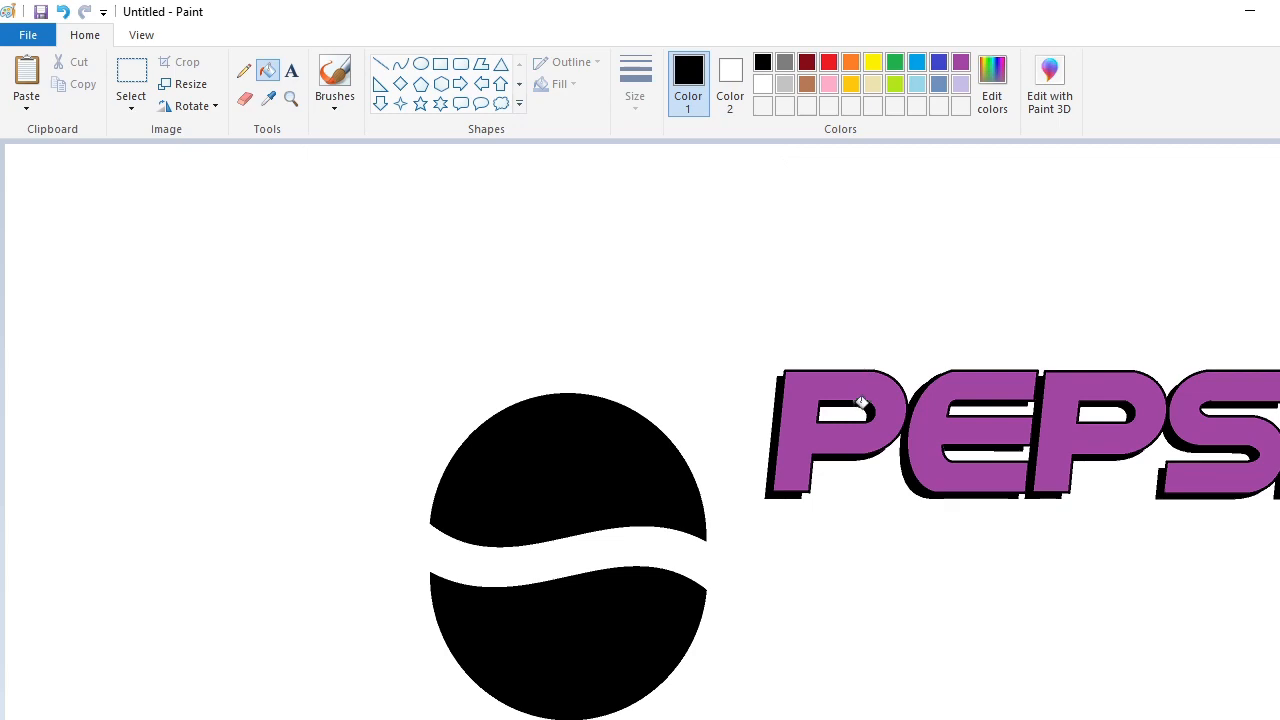
left_click(845, 410)
left_click(1105, 411)
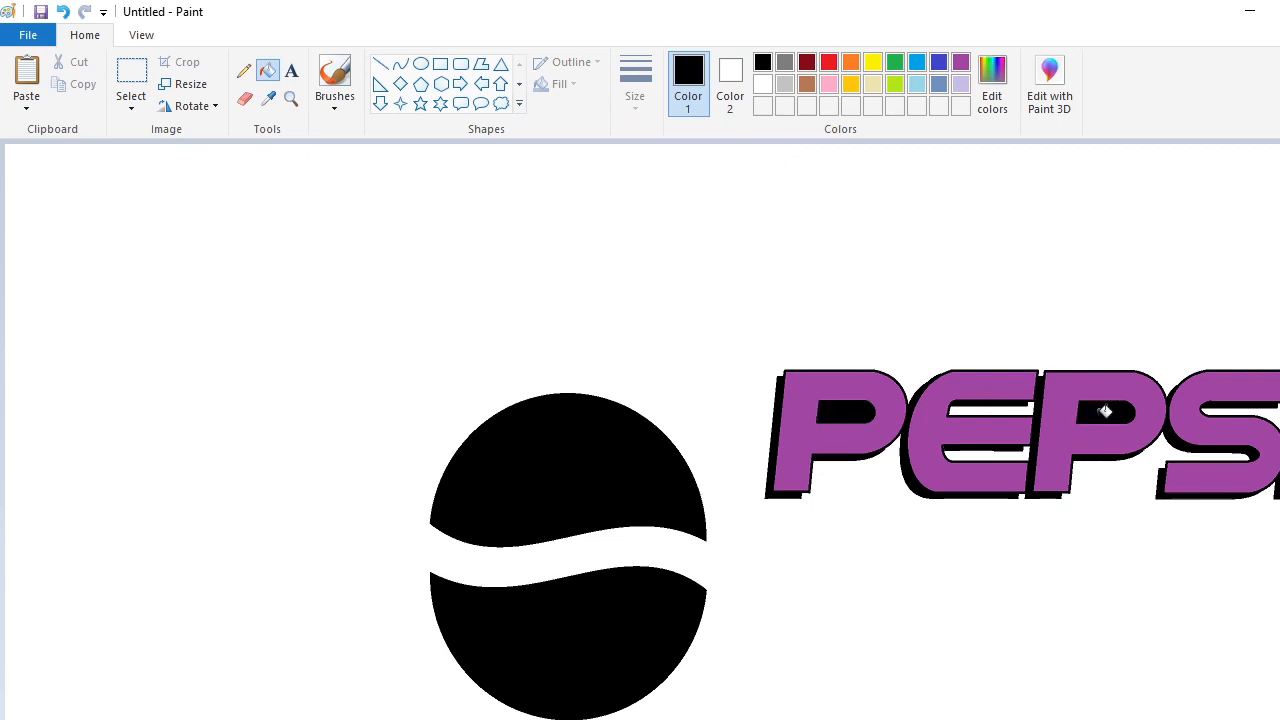
Step: Close off the E's two openings with black lines, fill them black, and touch up the edges with the Pencil
left_click(1279, 719)
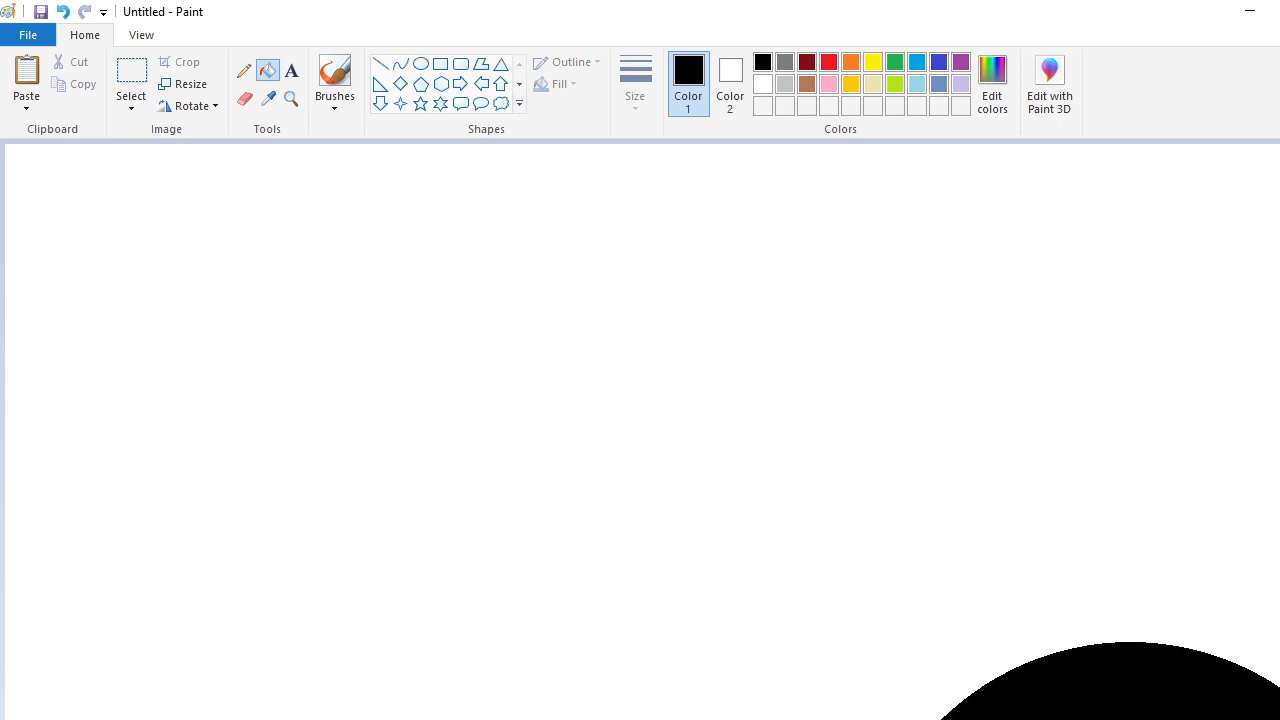
left_click_drag(450, 719, 1094, 719)
scroll(1094, 660, "down", 3)
left_click(381, 64)
left_click(765, 63)
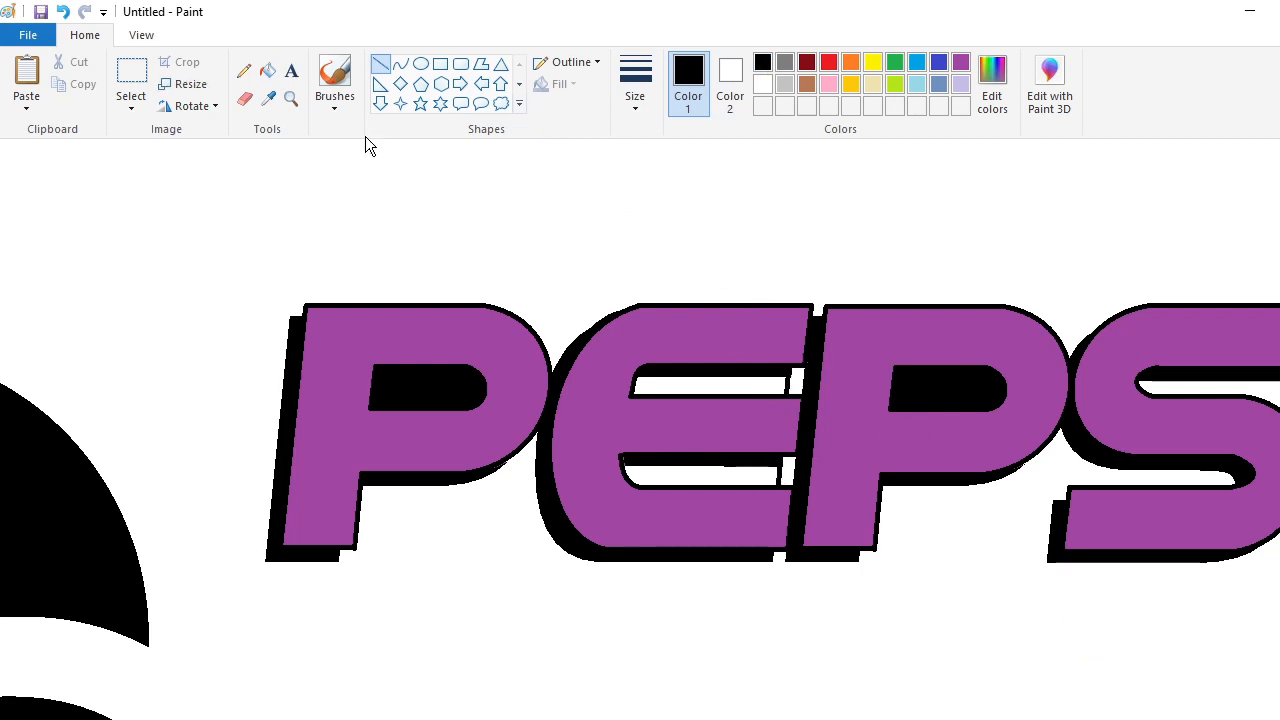
left_click(267, 70)
left_click(712, 385)
left_click(712, 470)
left_click(244, 70)
left_click(638, 108)
left_click(680, 259)
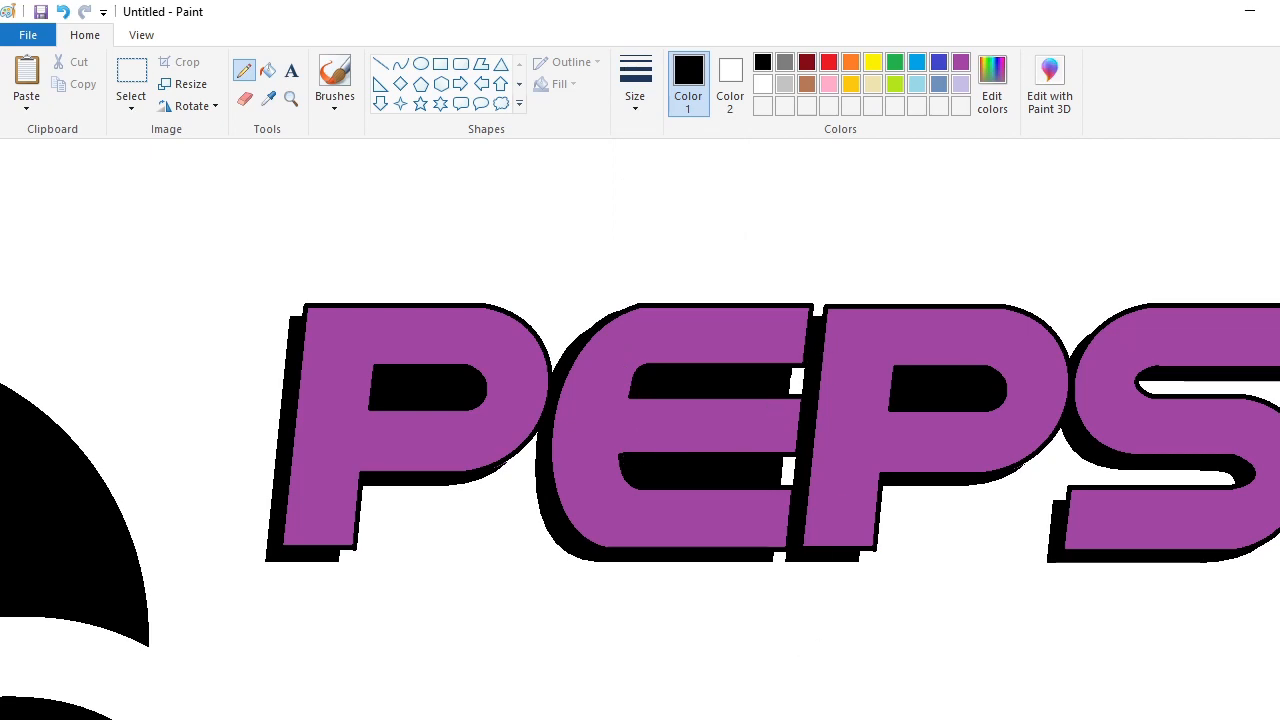
scroll(640, 430, "right", 2)
left_click(400, 63)
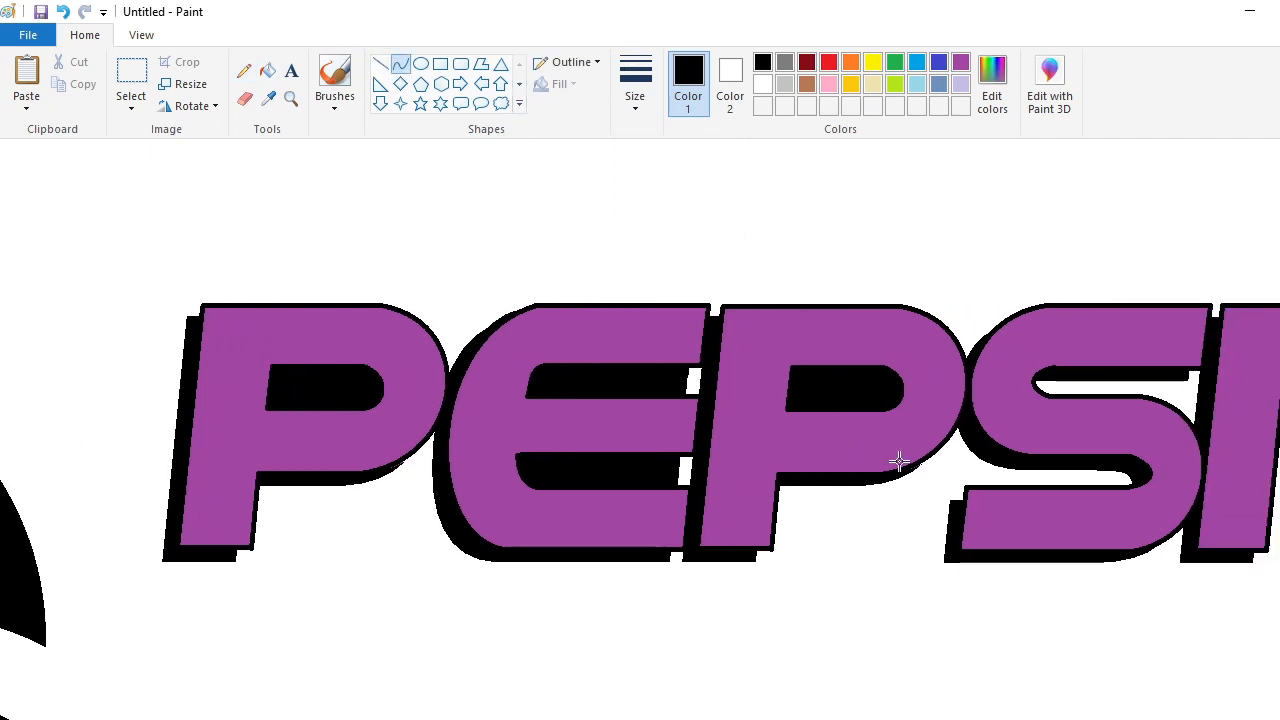
left_click_drag(975, 454, 996, 484)
left_click(951, 442)
key("ctrl+z")
Step: Close off the S's two openings with black lines, fill them black, and touch up the edges with the Pencil
left_click(380, 62)
left_click_drag(970, 445, 1002, 487)
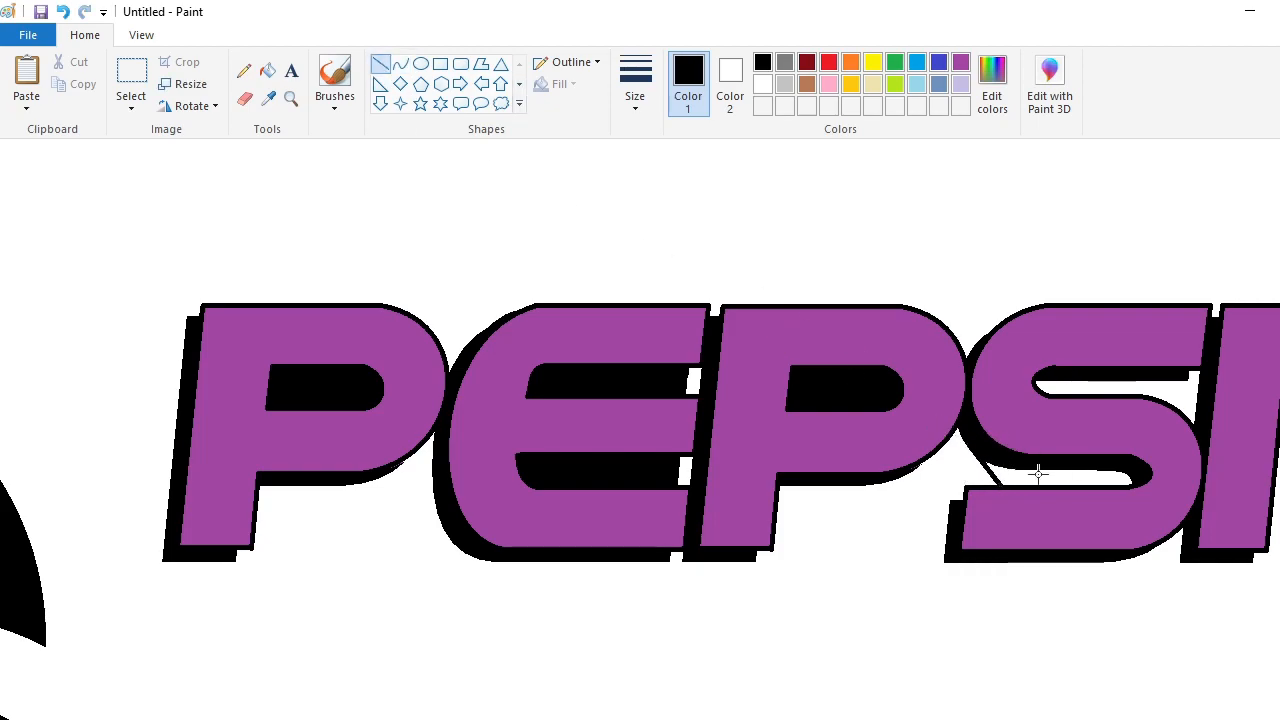
left_click(268, 72)
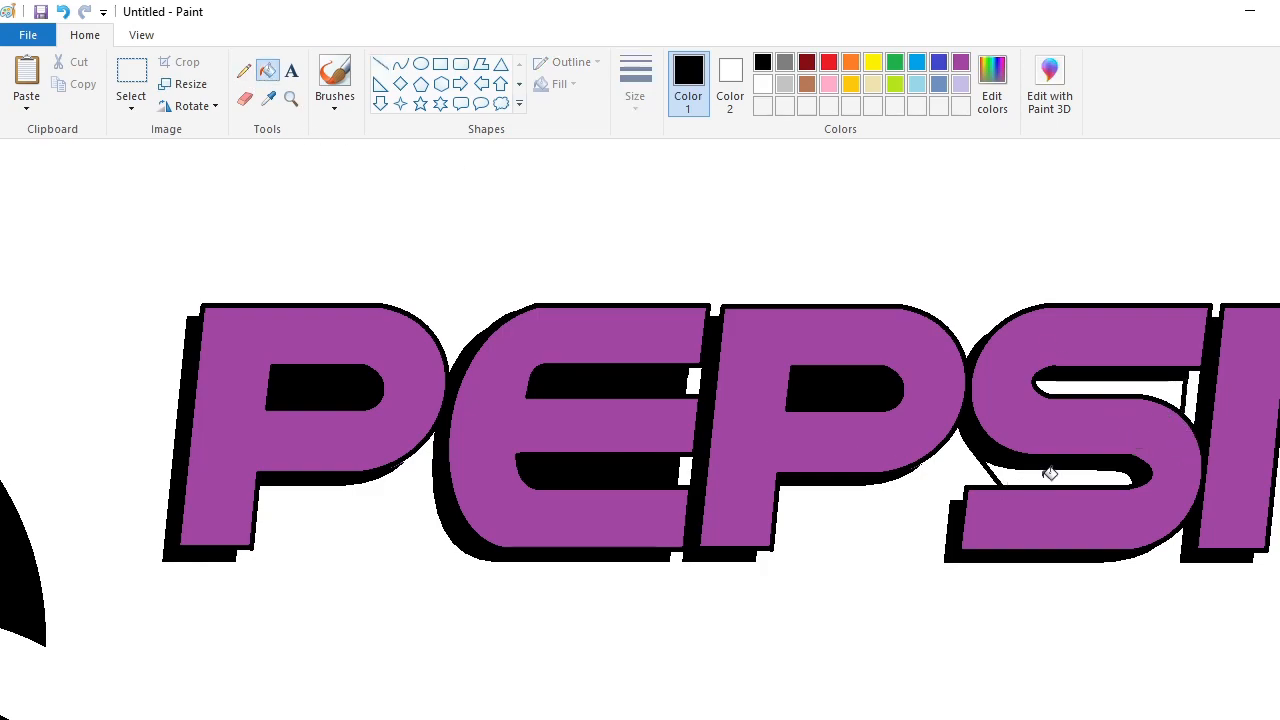
left_click(1046, 466)
left_click(244, 72)
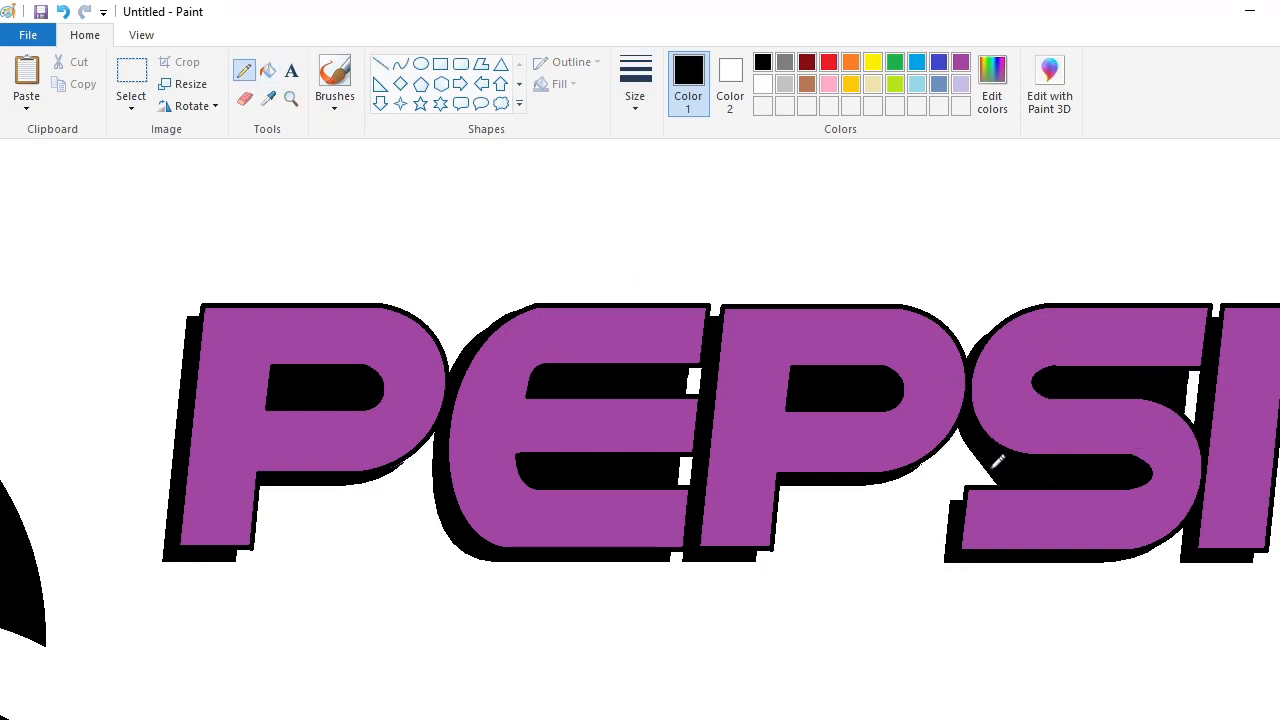
Step: Fill the upper and lower halves of the wave-split circle with orange
scroll(783, 369, "down", 2)
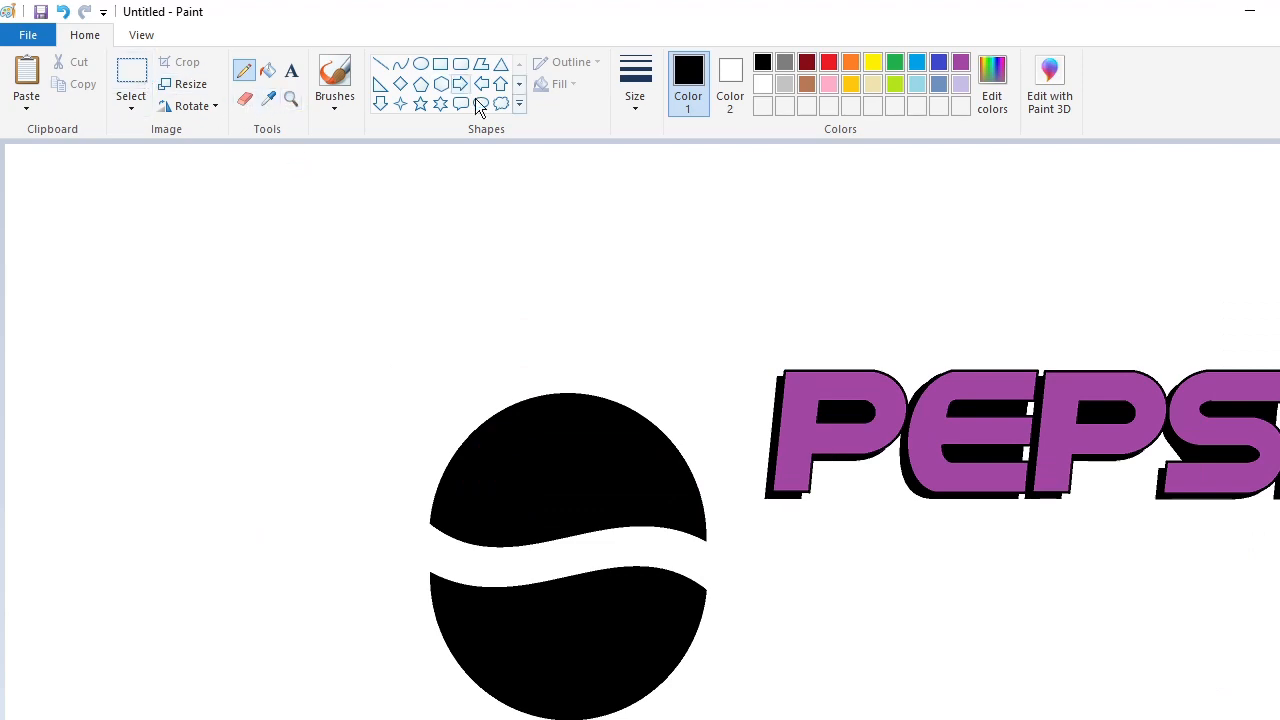
left_click(828, 62)
left_click(850, 62)
left_click(268, 72)
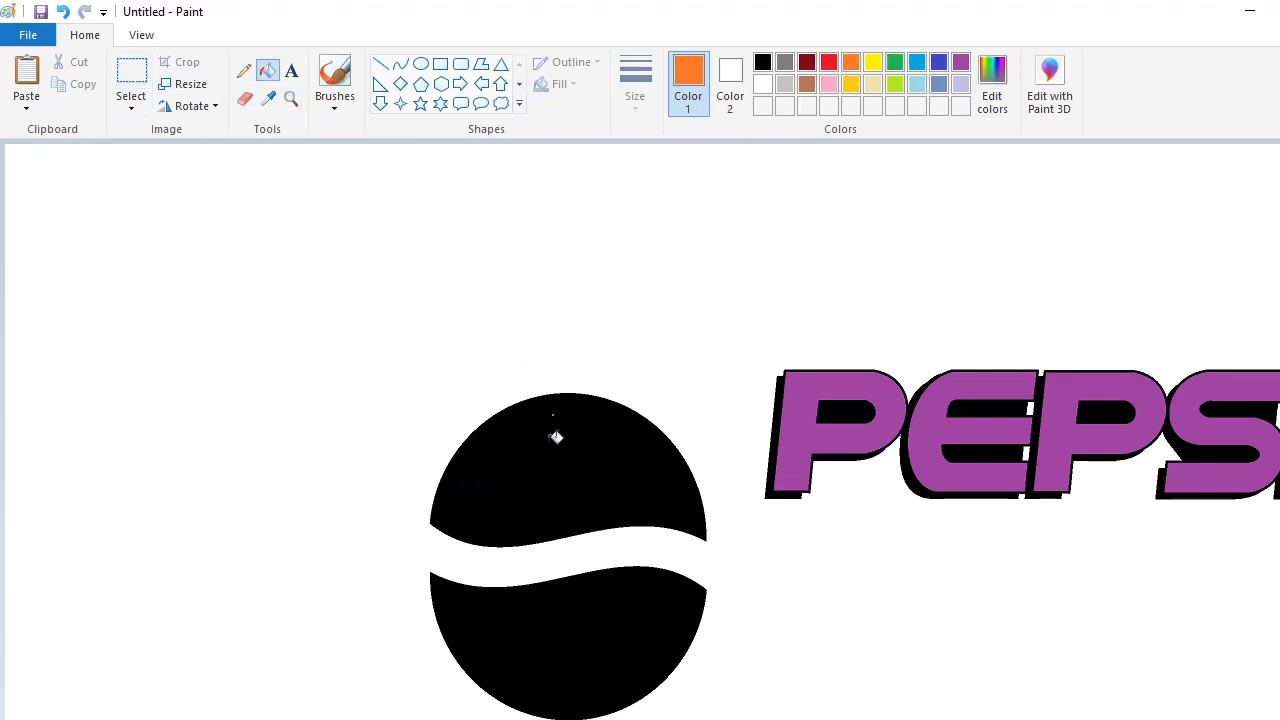
left_click(554, 434)
left_click(581, 600)
Step: Cut and paste the PEPSI wordmark with its registered mark and position it over the upper part of the orange circle
left_click(131, 80)
left_click_drag(725, 295, 965, 519)
left_click_drag(1279, 587, 1279, 587)
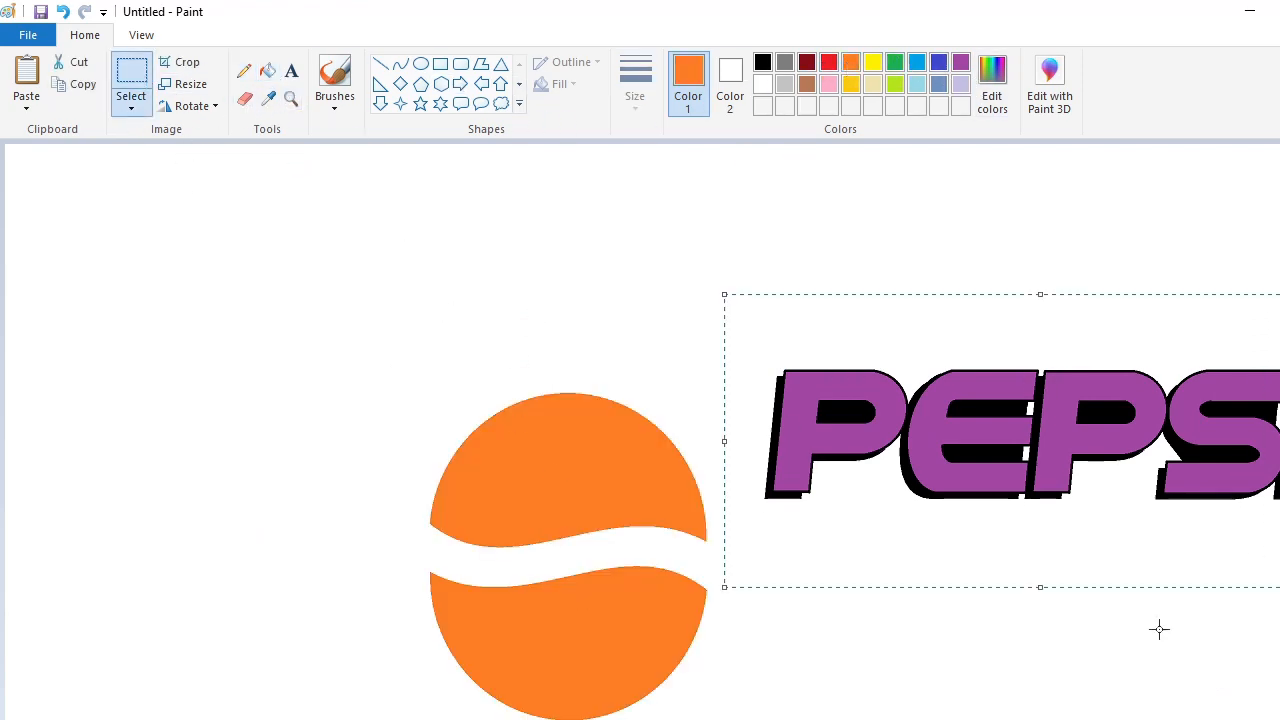
key("ctrl+x")
key("ctrl+v")
left_click_drag(358, 298, 469, 436)
key("Right")
key("Right")
key("Right")
key("Right")
key("Right")
key("Right")
key("Right")
key("Right")
key("Right")
key("Right")
key("Right")
key("Right")
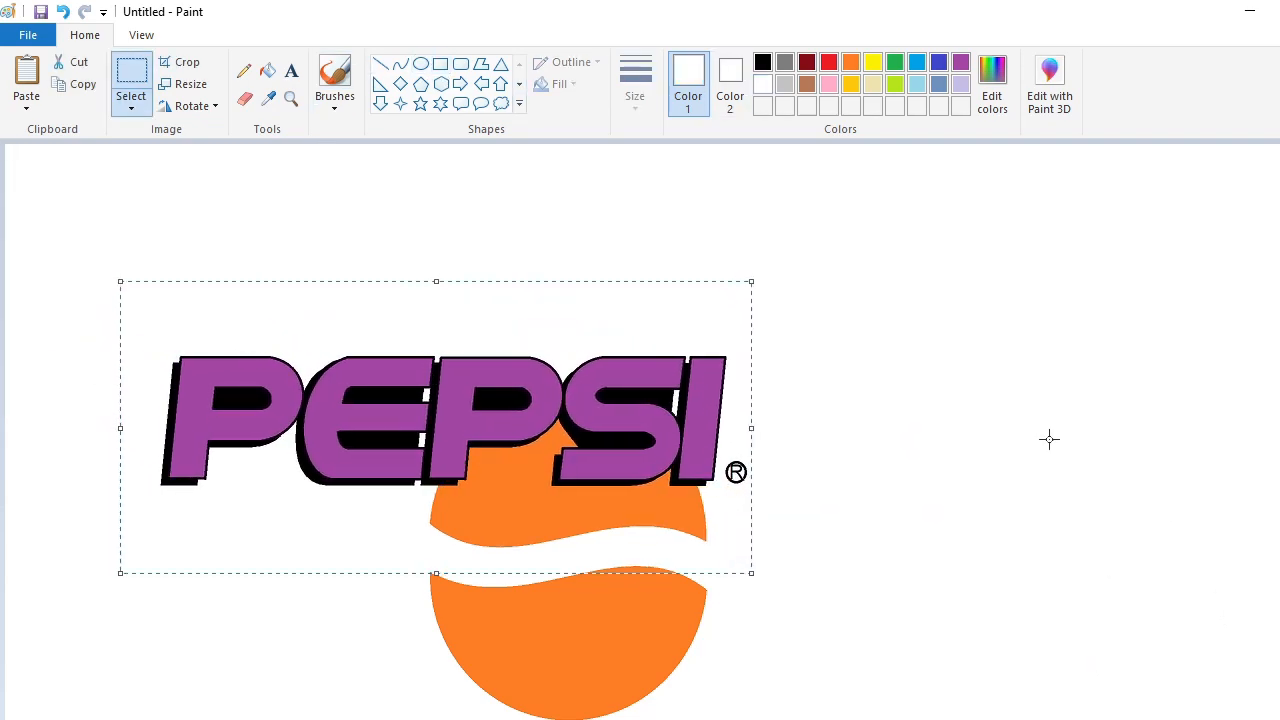
key("Down")
key("Down")
key("Down")
key("Down")
left_click(1049, 439)
Step: Select the whole combined logo, cut and paste it, and move it up towards the middle of the canvas
left_click_drag(940, 697, 978, 719)
key("ctrl+x")
key("ctrl+v")
left_click_drag(403, 460, 547, 379)
left_click(140, 400)
Step: Mix a custom deep blue from a standard blue and add it to the palette
left_click(916, 66)
left_click(992, 85)
left_click(800, 261)
left_click_drag(886, 360, 890, 375)
left_click(518, 537)
Step: Mix a custom darker red from the standard red and add it to the palette
left_click(828, 62)
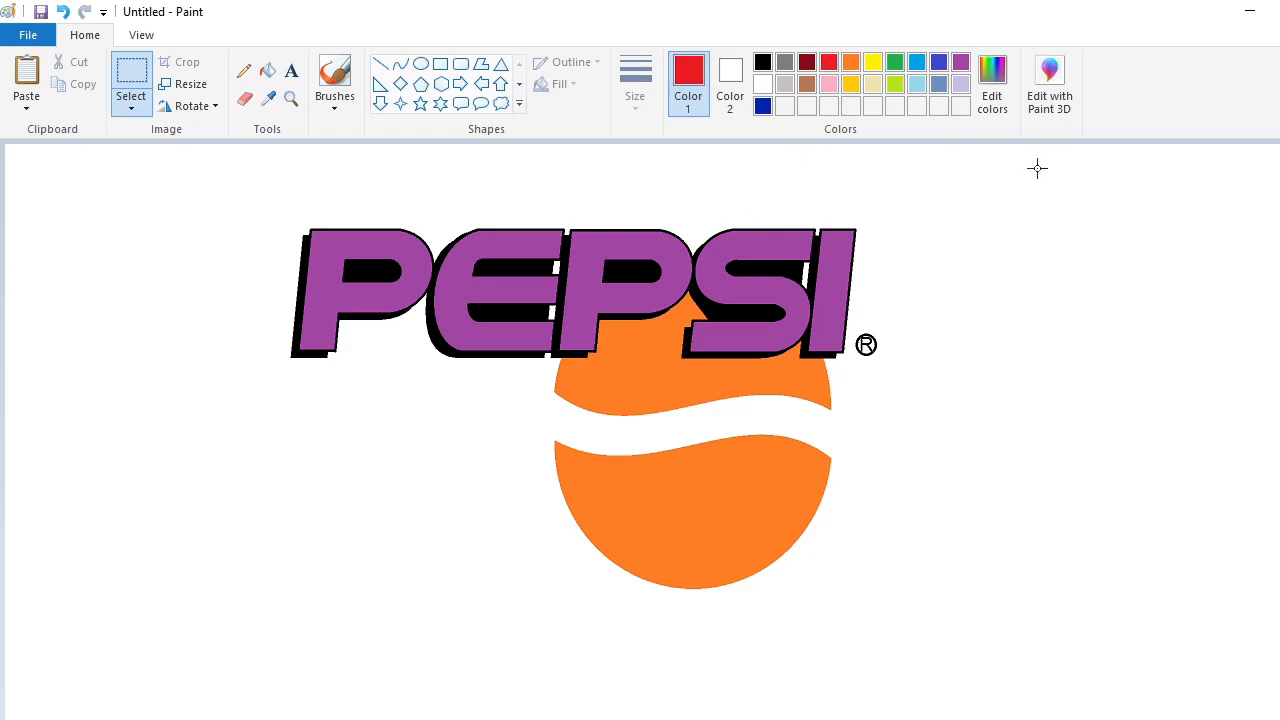
left_click(992, 75)
left_click(886, 360)
left_click(498, 527)
Step: Fill the registered mark beside the wordmark with the custom deep blue
left_click(268, 70)
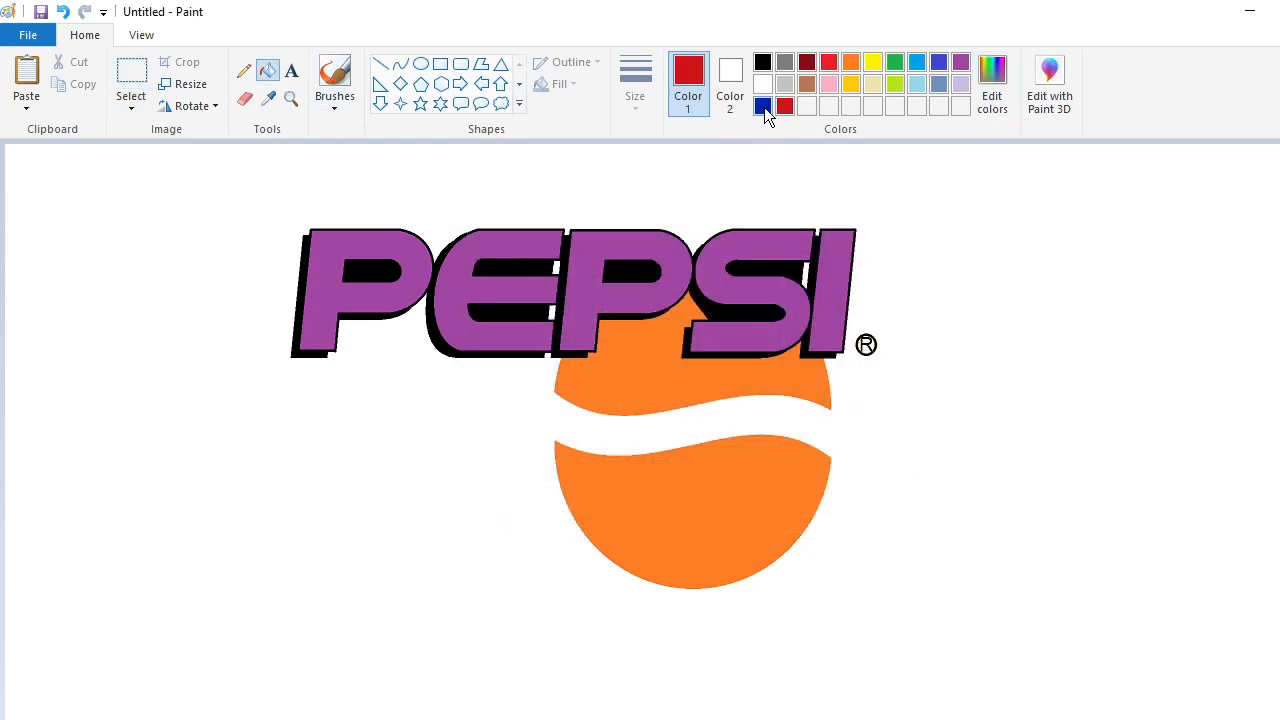
left_click(763, 106)
scroll(1168, 610, "up", 1)
left_click(864, 546)
scroll(864, 546, "down", 1)
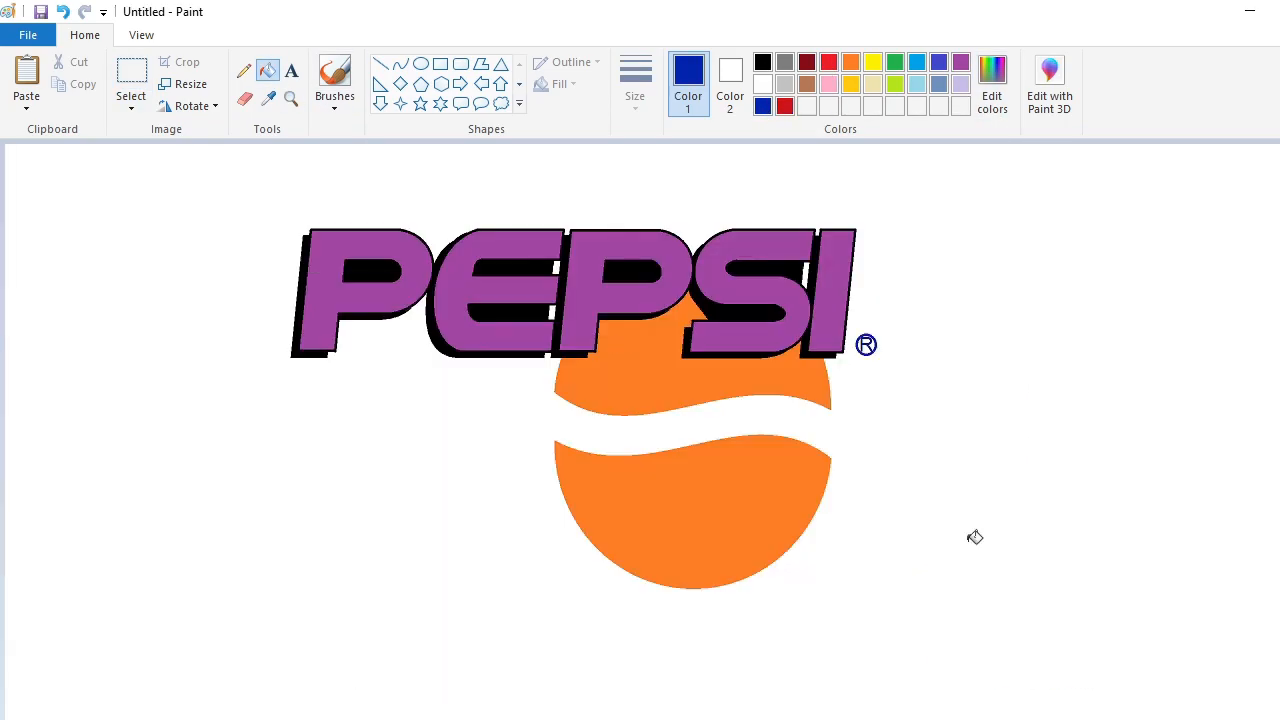
Step: Fill the wordmark's black outline, shadow and P openings with deep blue, and mix a darker custom blue for the shadow
left_click(302, 266)
left_click(377, 270)
left_click(626, 270)
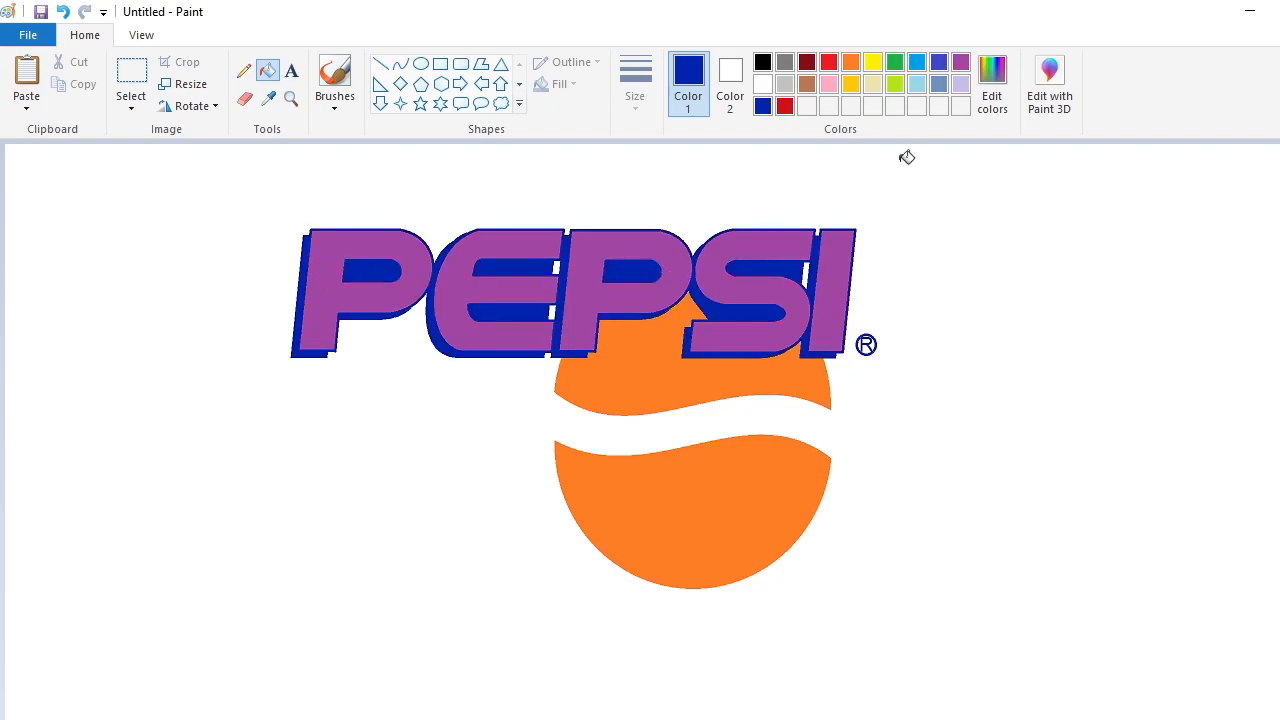
left_click(992, 88)
left_click(496, 527)
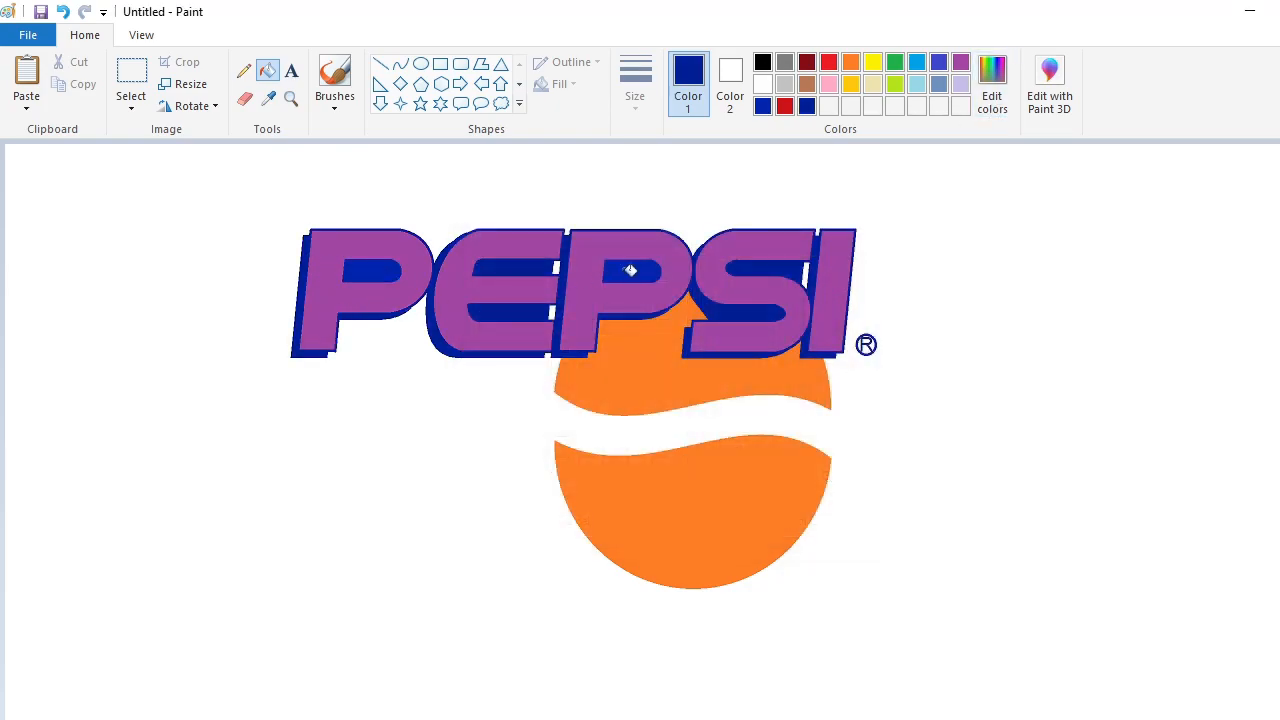
Step: Fill the upper half of the wave-split circle with red and the lower half with the custom deep blue
left_click(784, 106)
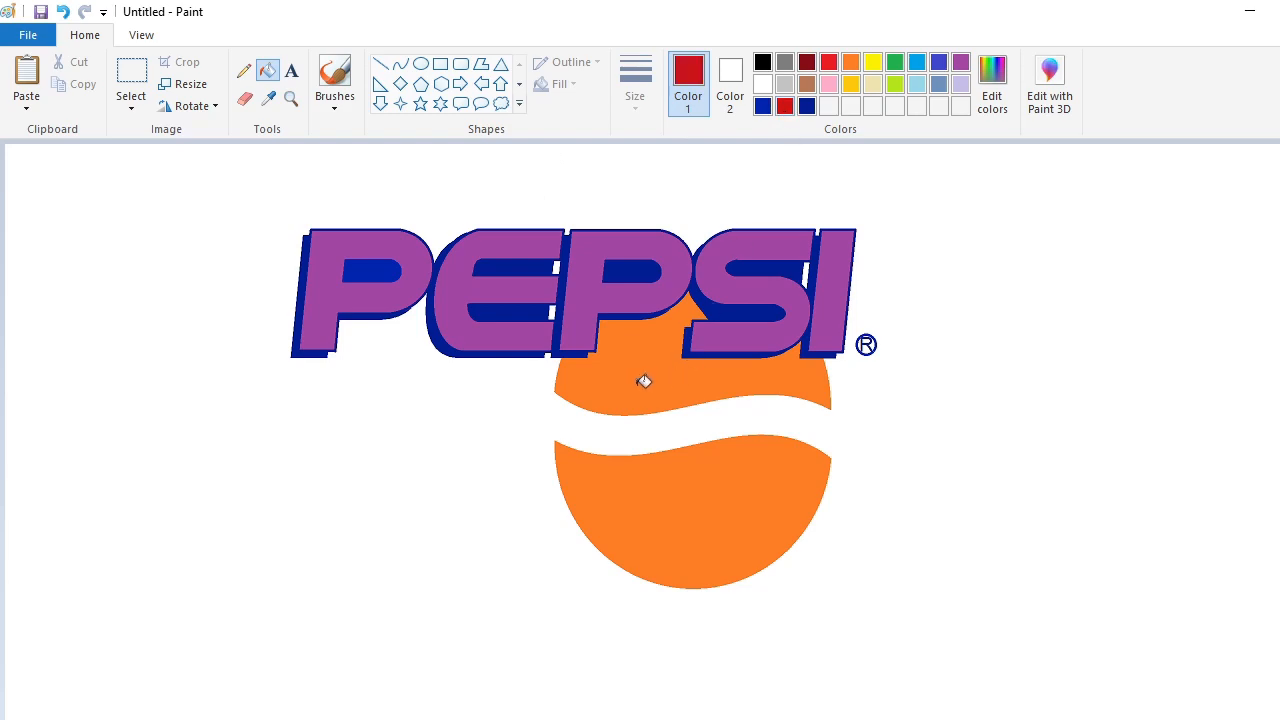
left_click(645, 381)
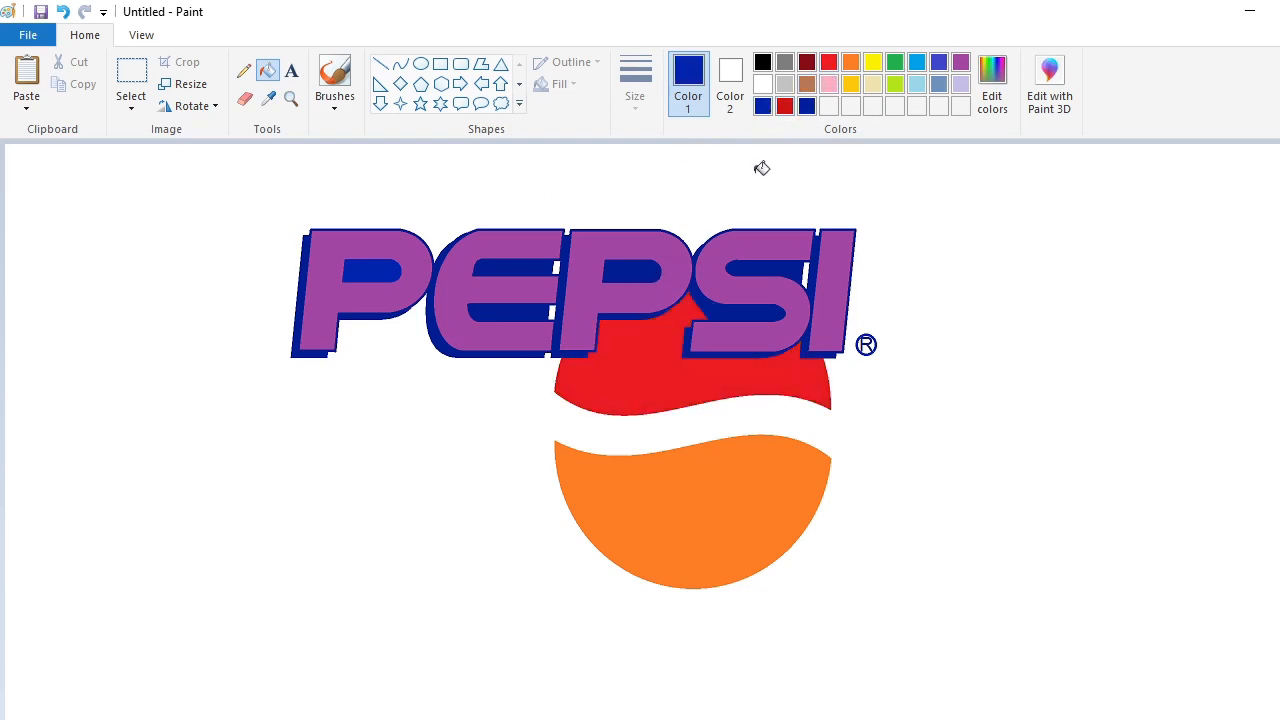
left_click(764, 108)
left_click(694, 466)
Step: Fill all five purple letters of the PEPSI wordmark with white
left_click(763, 84)
left_click(408, 290)
left_click(520, 308)
left_click(677, 296)
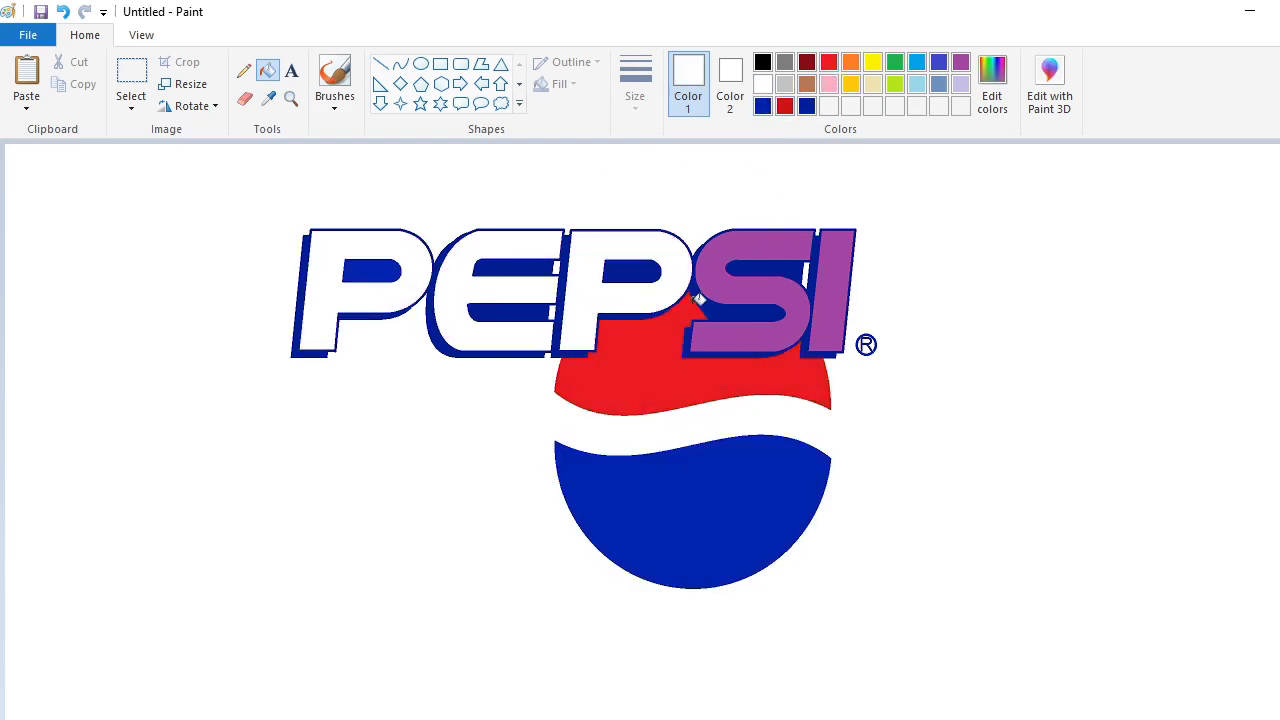
left_click(780, 290)
left_click(826, 290)
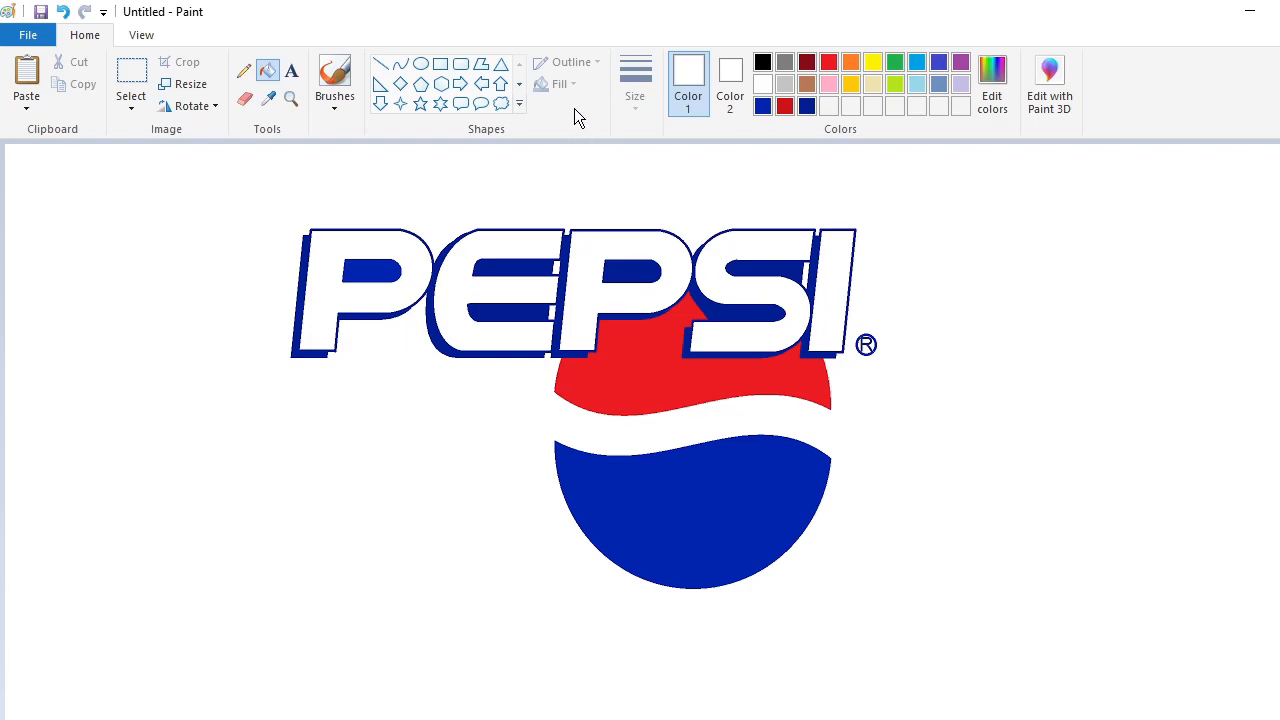